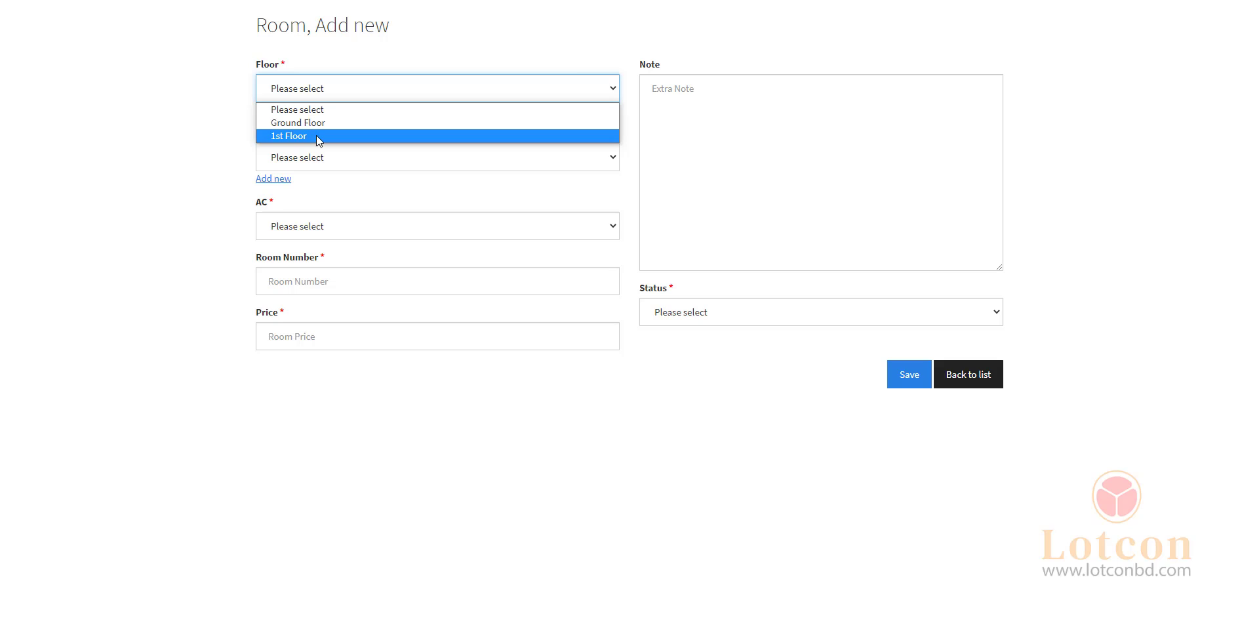
# Add a new floor named "2nd Floor" and keep it selected as the room's floor.
pyautogui.click(336, 61)
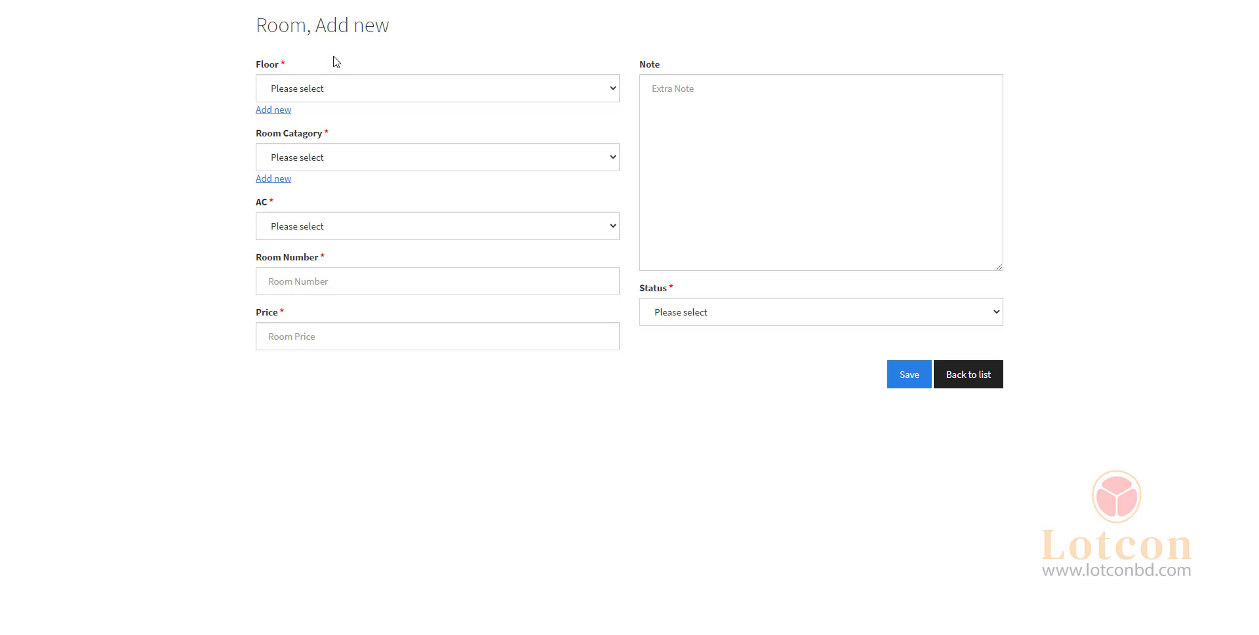
pyautogui.click(273, 111)
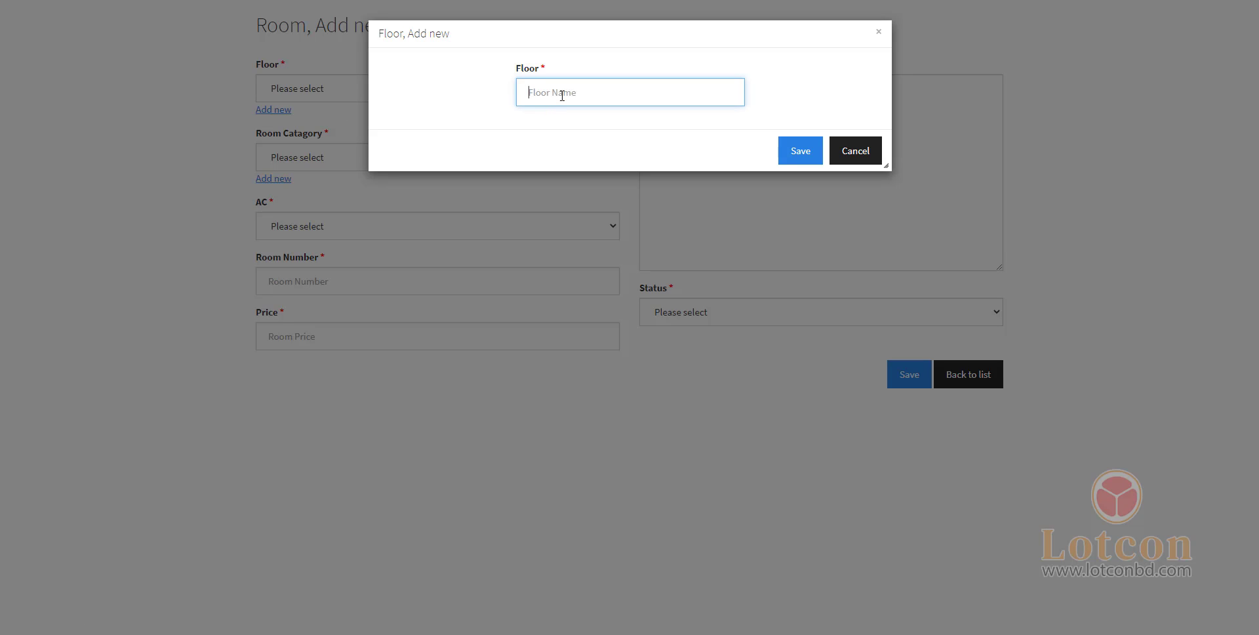
pyautogui.write('2nd Floor')
pyautogui.click(801, 150)
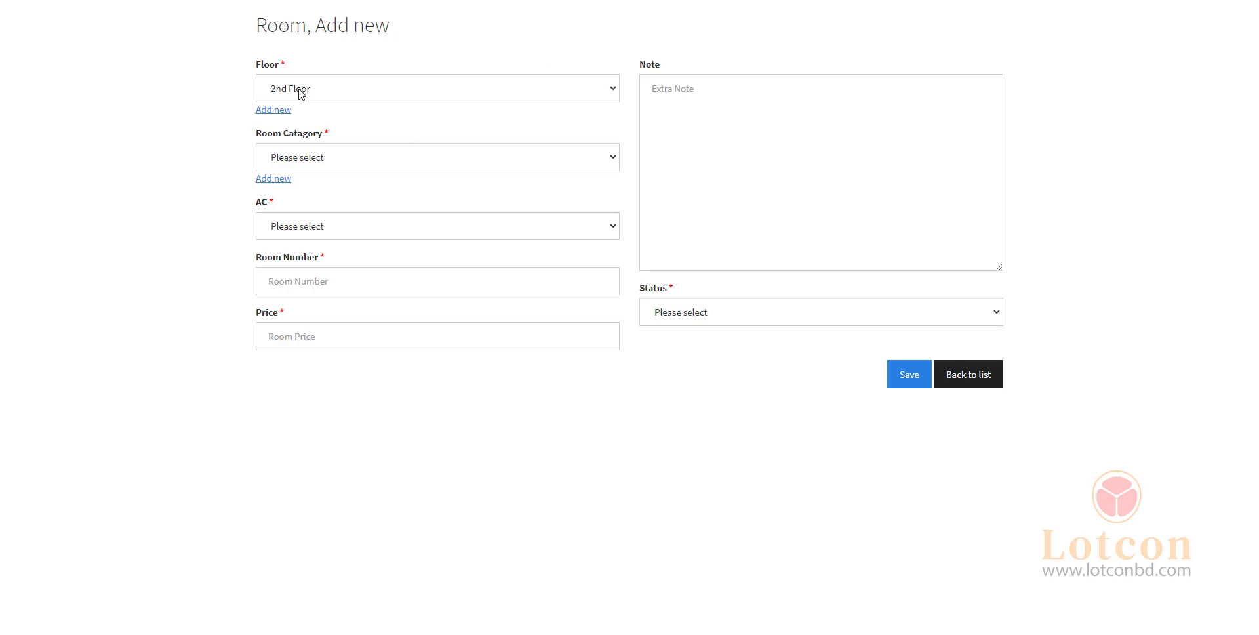
pyautogui.click(300, 93)
pyautogui.click(302, 149)
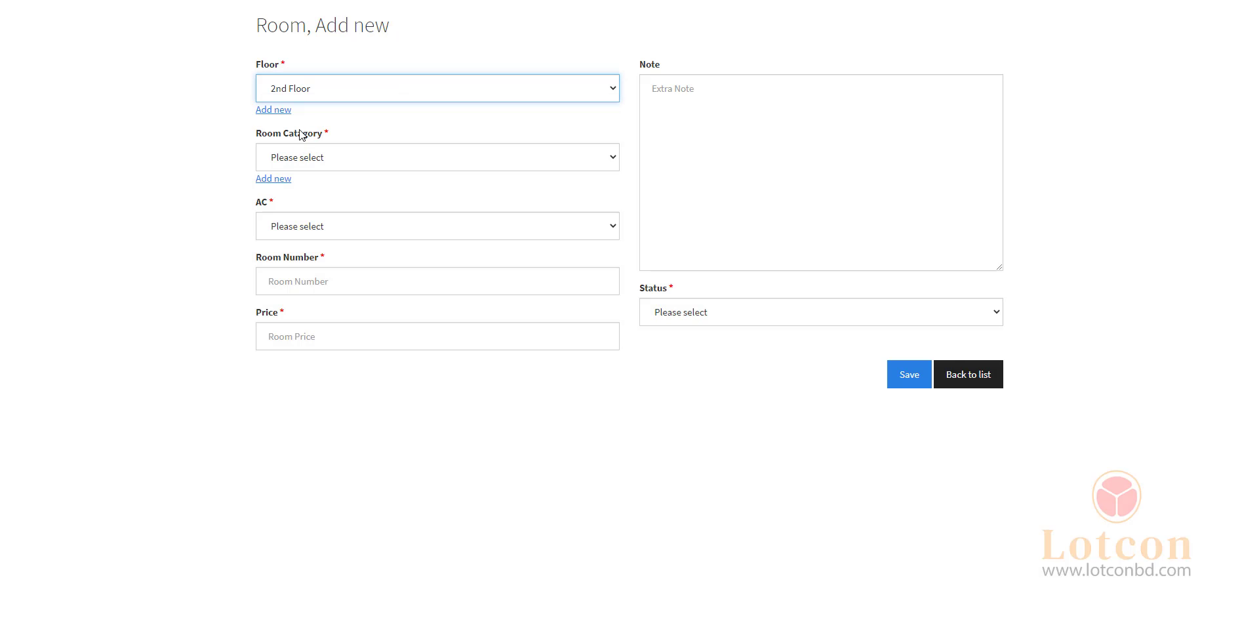
# Add a new room category named "Delux" and keep it selected for the room.
pyautogui.click(326, 158)
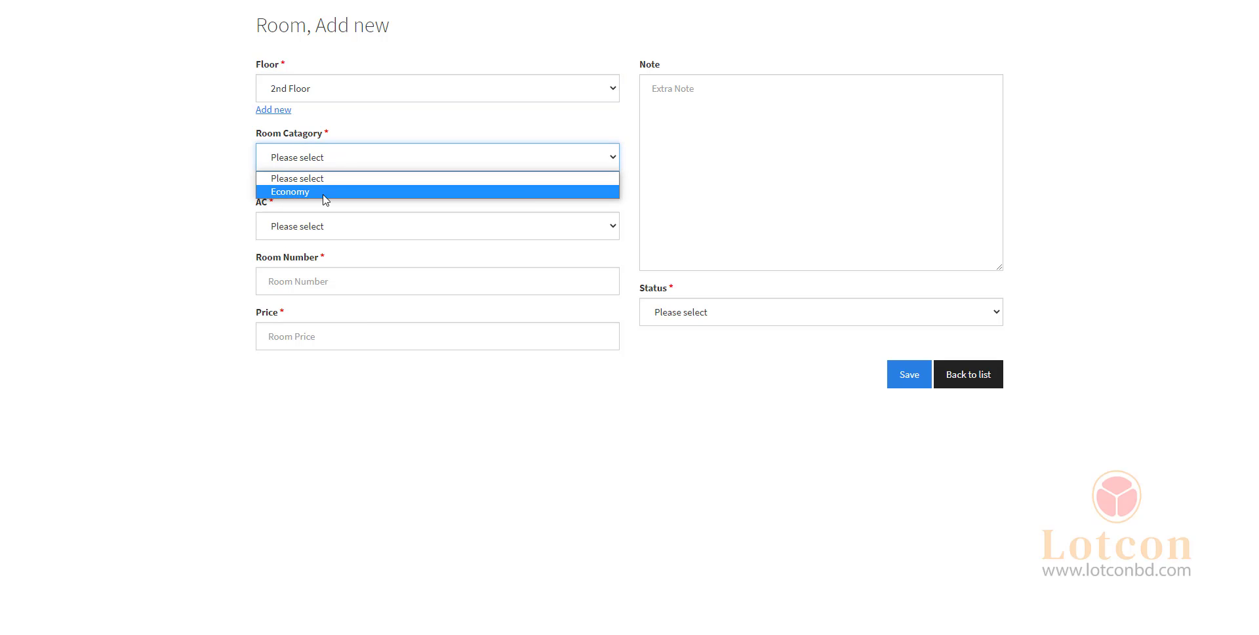
pyautogui.click(366, 132)
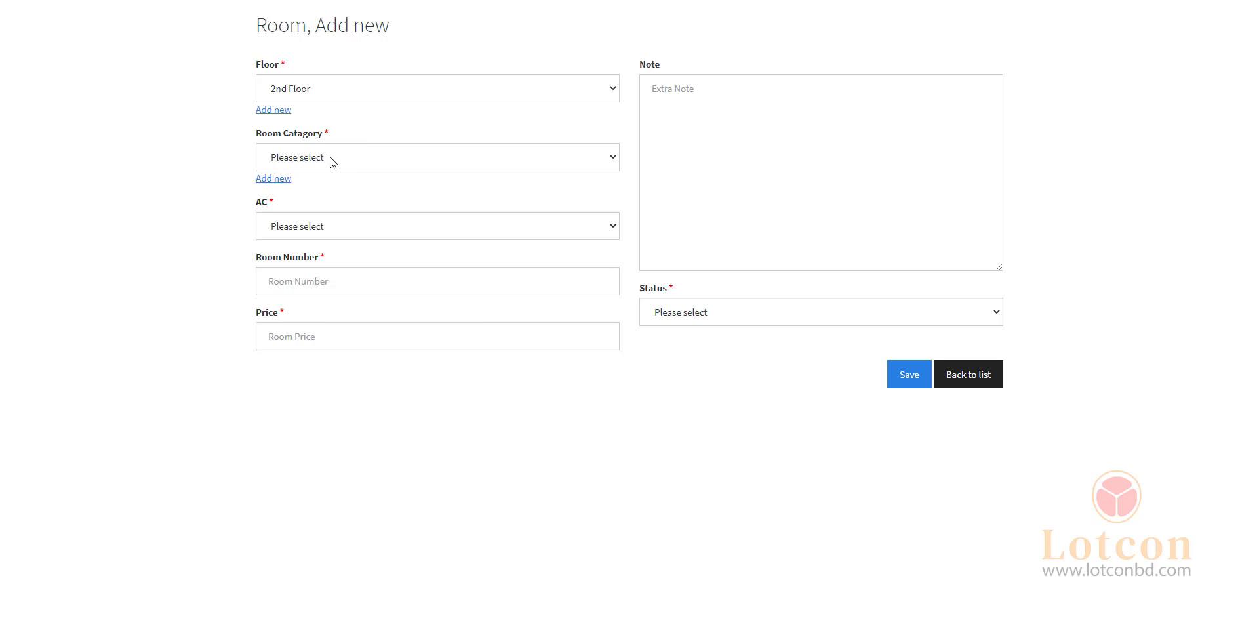
pyautogui.click(276, 182)
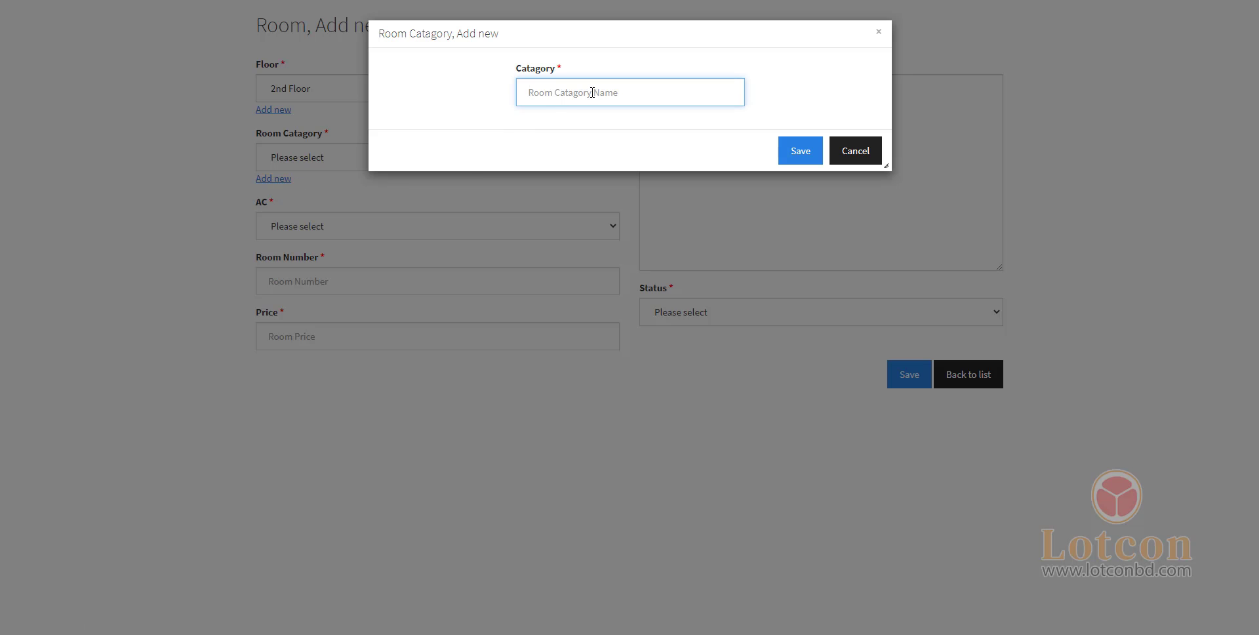
pyautogui.write('Delux')
pyautogui.click(800, 152)
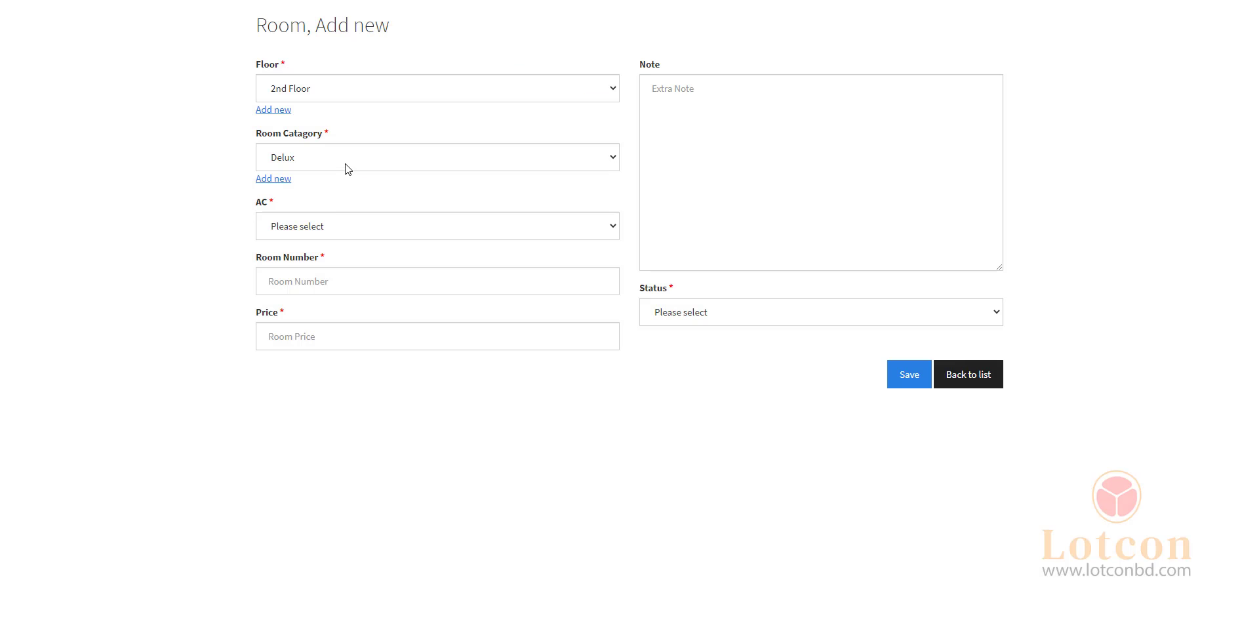
pyautogui.click(345, 163)
pyautogui.click(347, 164)
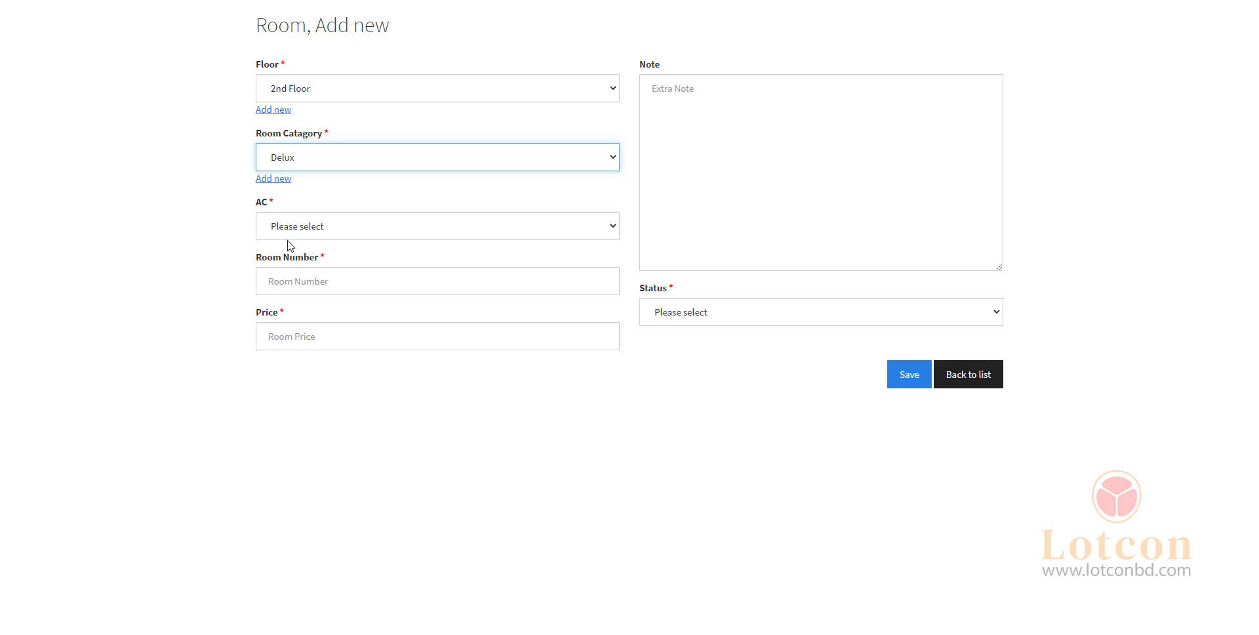
# Set the room's air conditioning to AC, its room number to G-201 and its price to 2000.
pyautogui.click(321, 227)
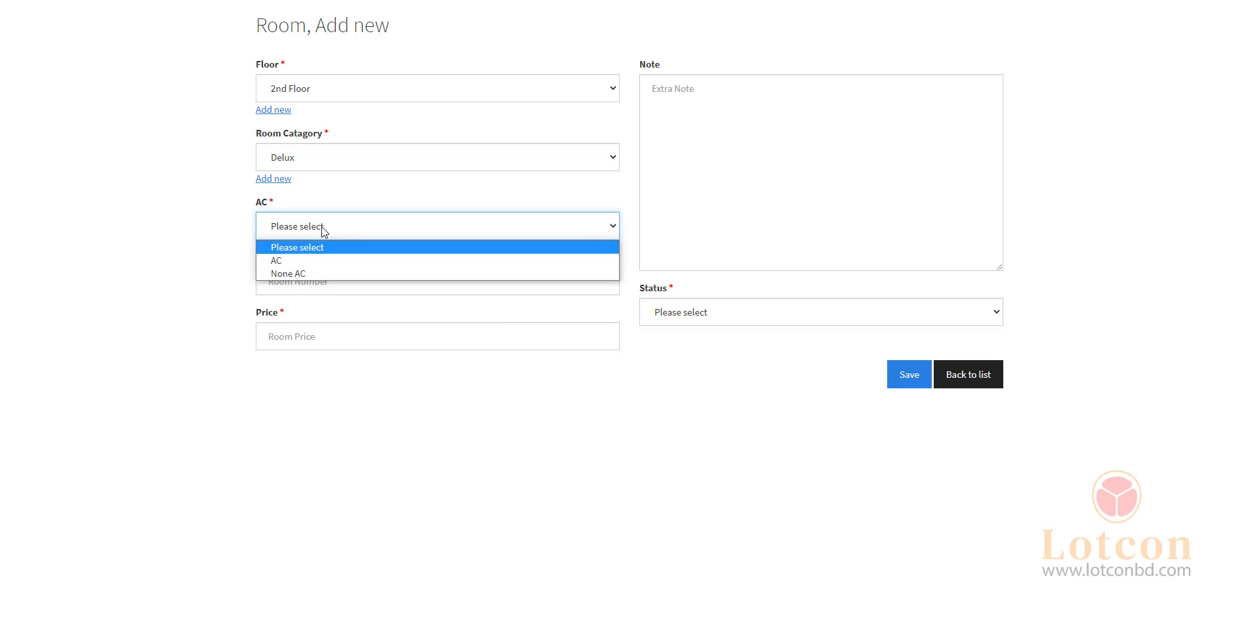
pyautogui.click(310, 263)
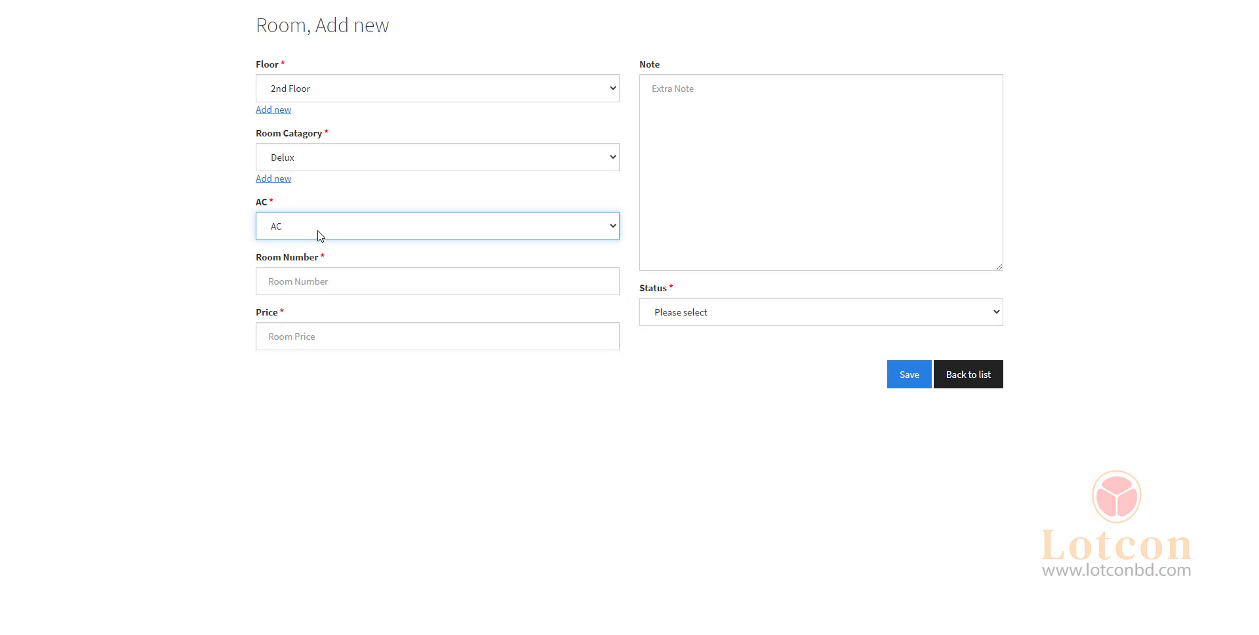
pyautogui.click(312, 282)
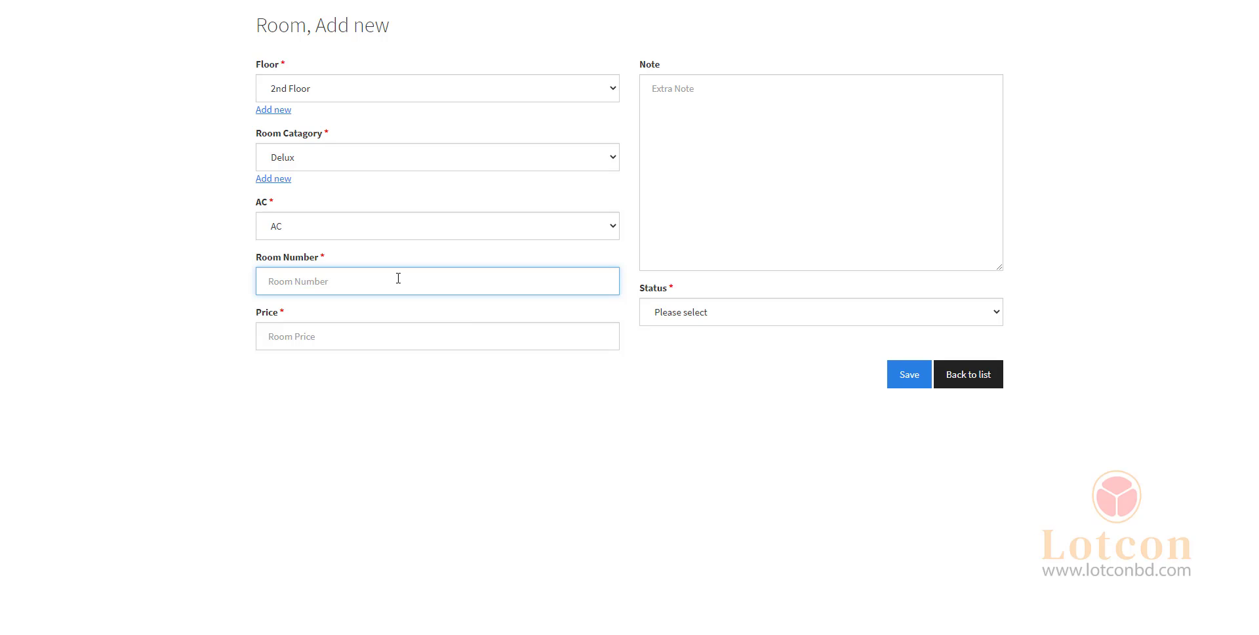
pyautogui.write('G-201')
pyautogui.moveTo(278, 282); pyautogui.dragTo(251, 287)
pyautogui.click(319, 284)
pyautogui.click(273, 326)
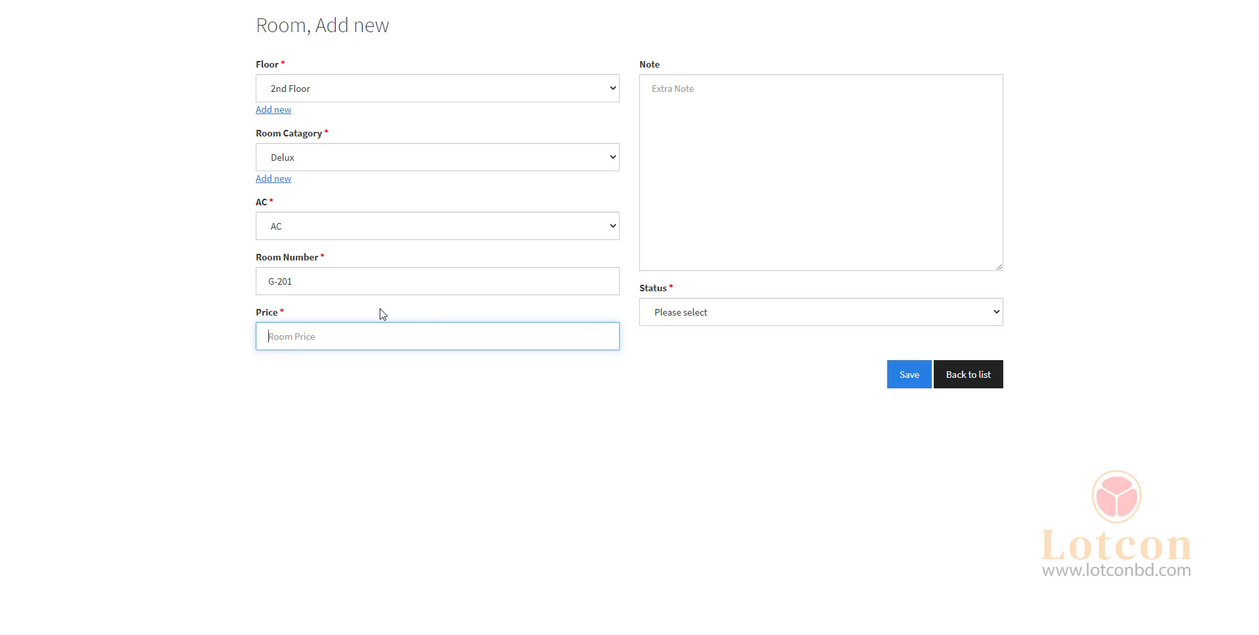
pyautogui.write('2000')
# Leave the note empty, set the room's status to Available and save the room.
pyautogui.click(730, 147)
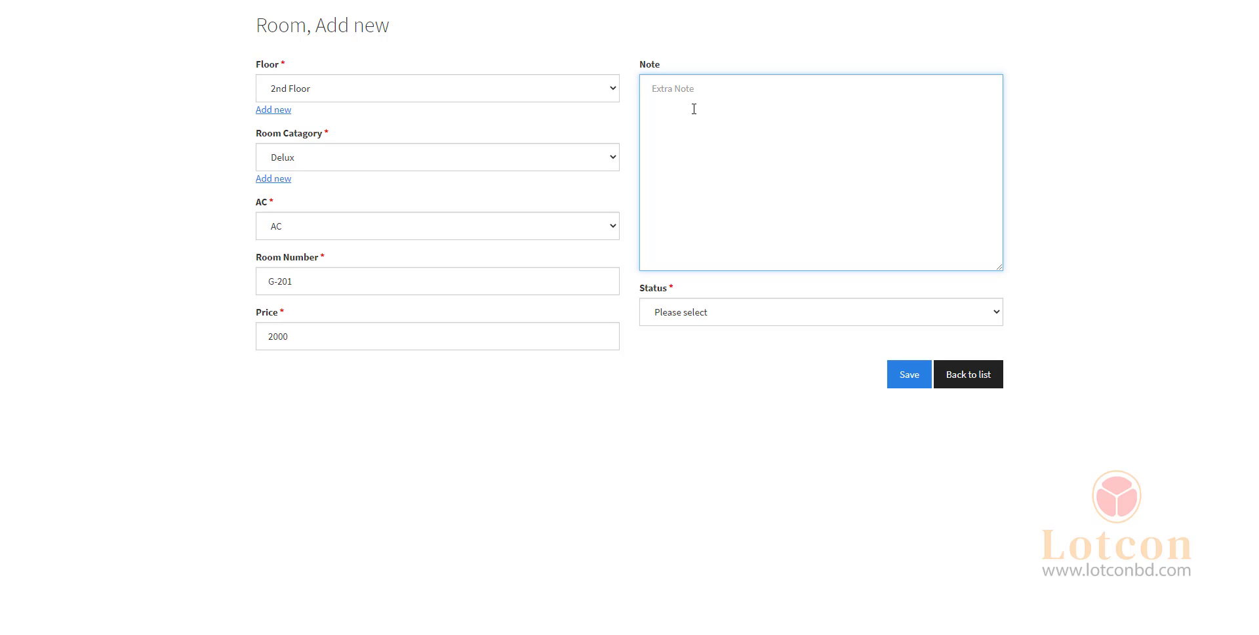
pyautogui.click(713, 313)
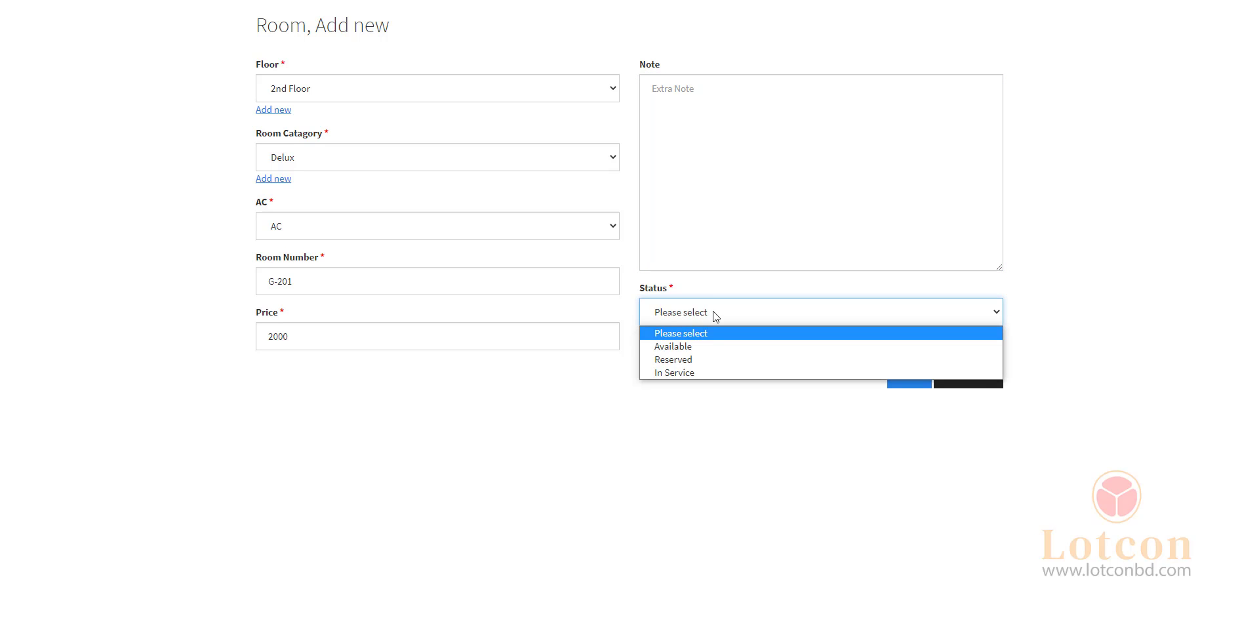
pyautogui.click(707, 353)
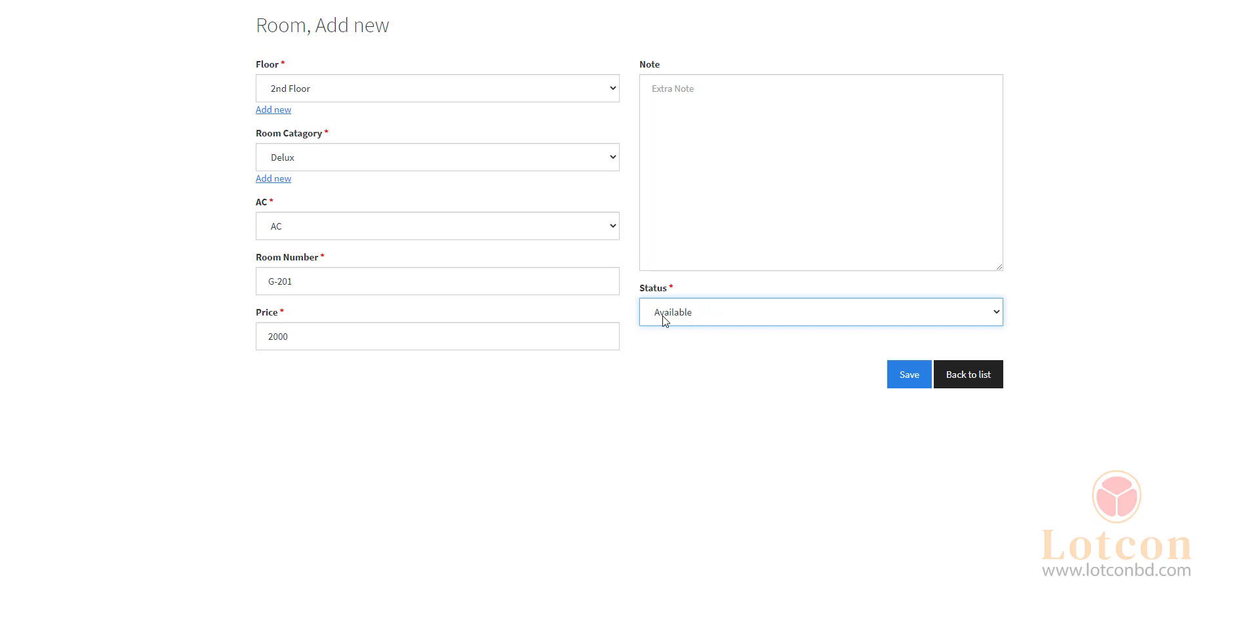
pyautogui.click(713, 317)
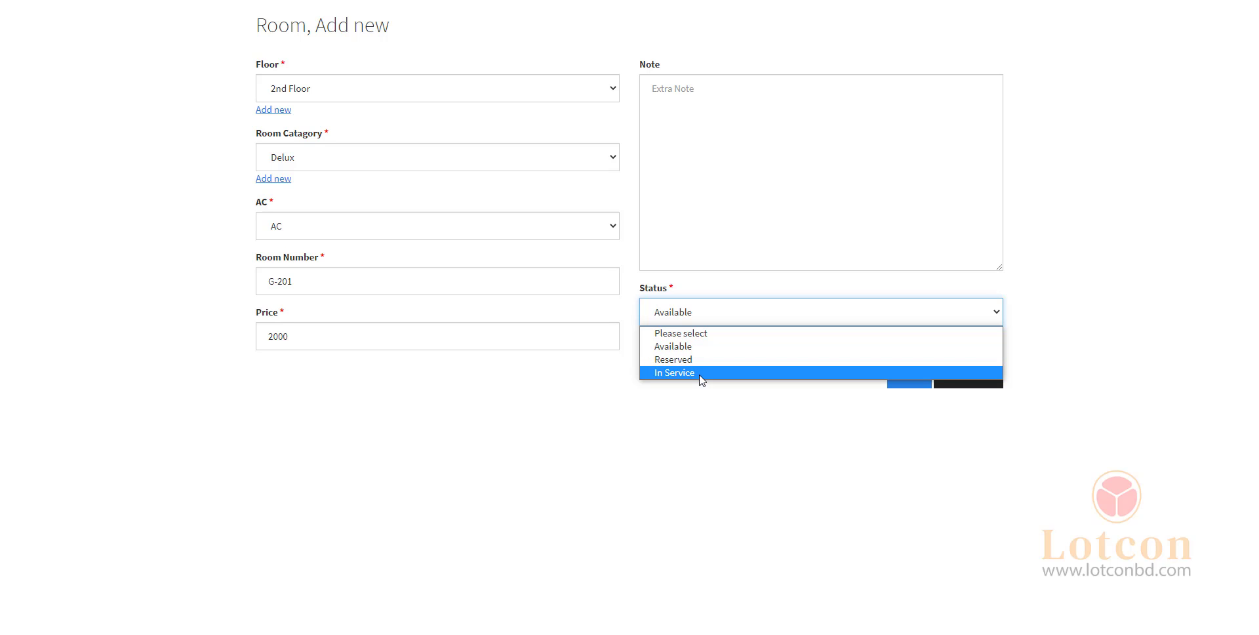
pyautogui.click(695, 346)
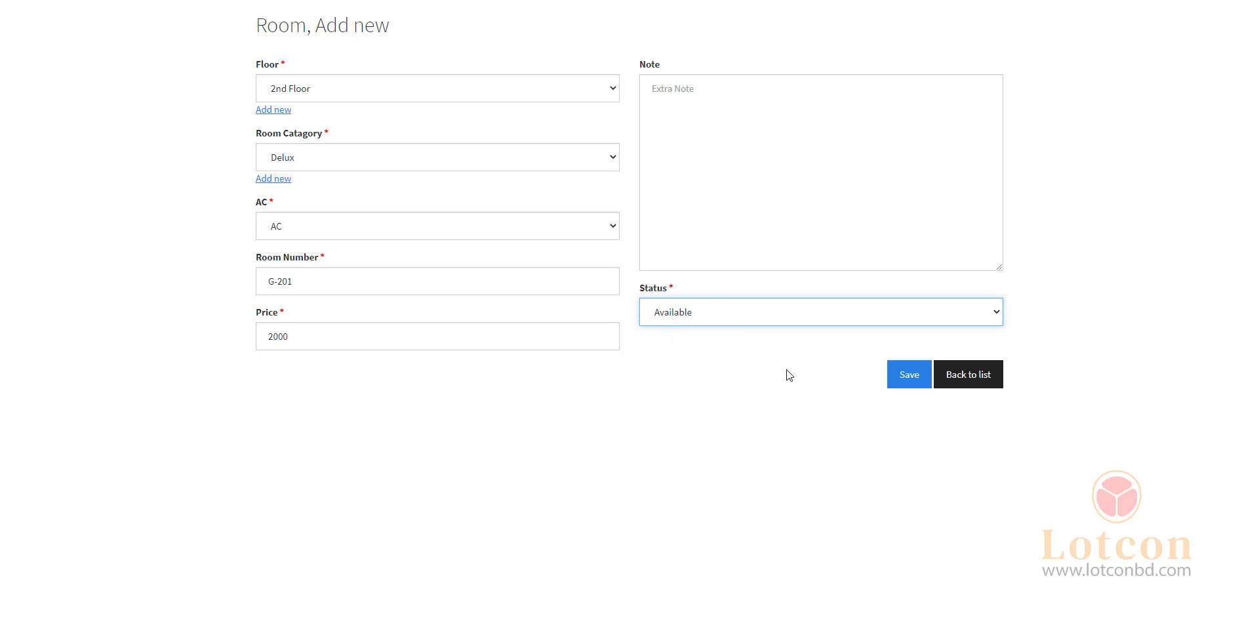
pyautogui.click(911, 387)
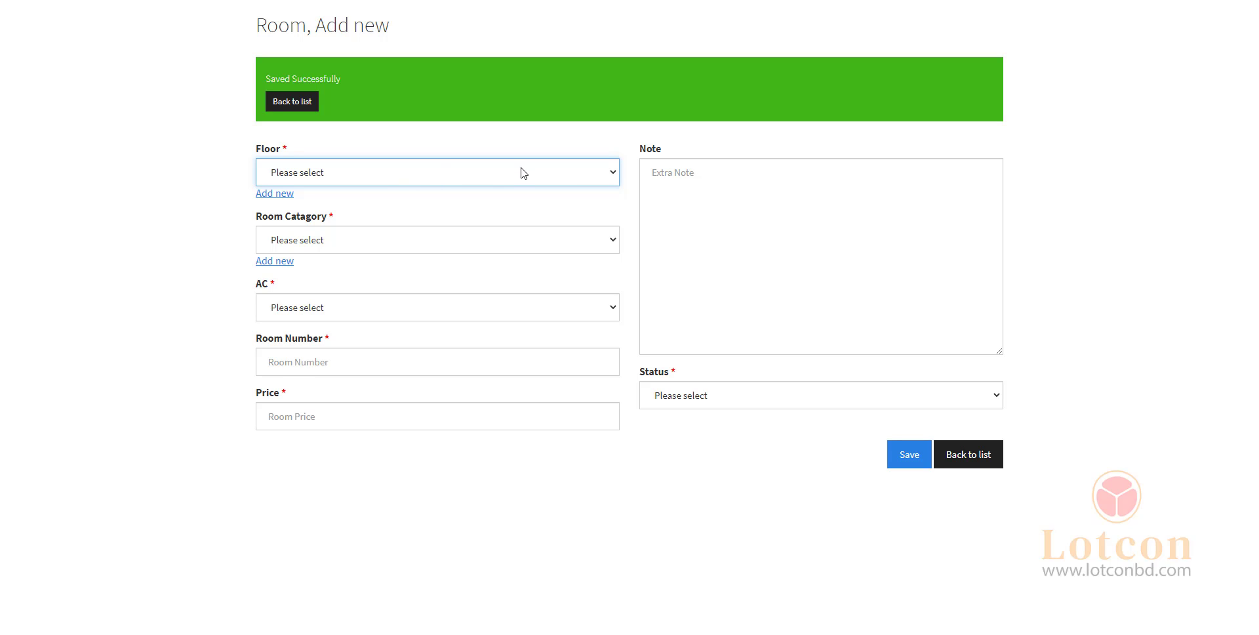
# For a second room, choose 1st Floor, the Economy category and None AC.
pyautogui.click(368, 175)
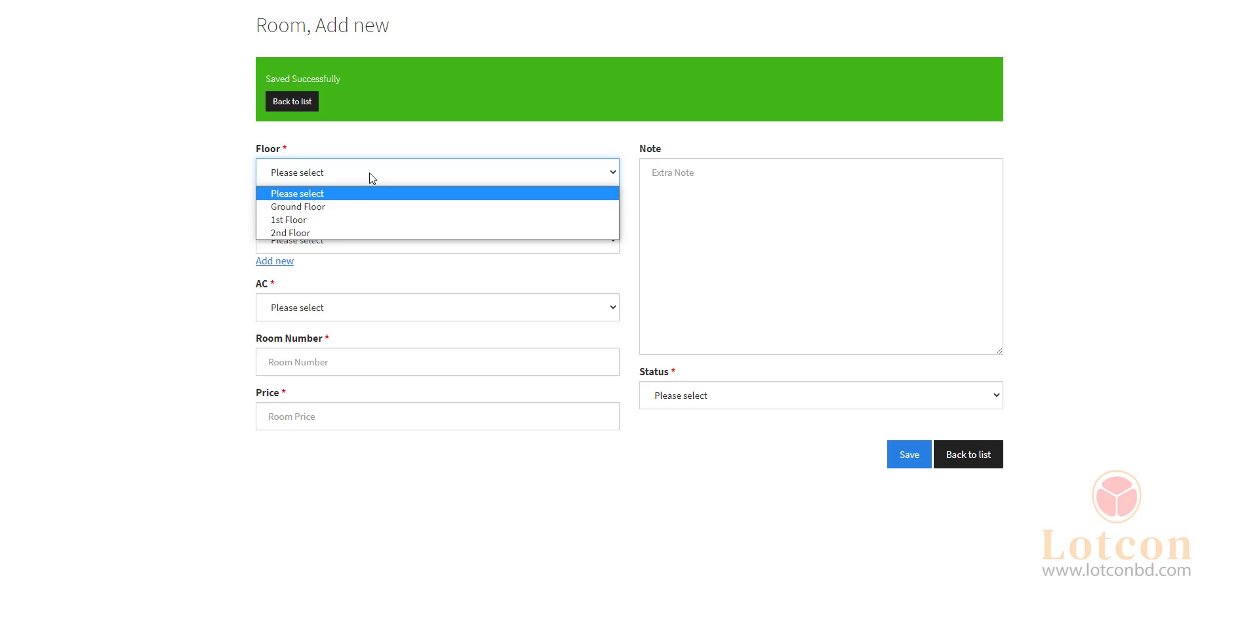
pyautogui.click(344, 220)
pyautogui.click(307, 241)
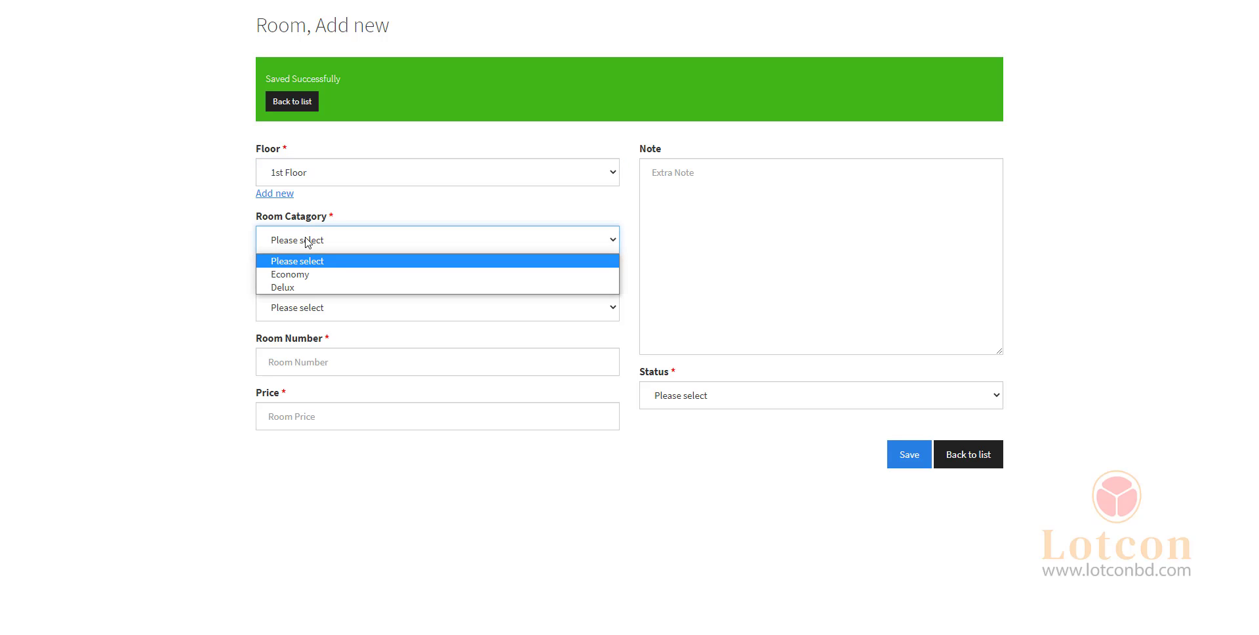
pyautogui.click(320, 275)
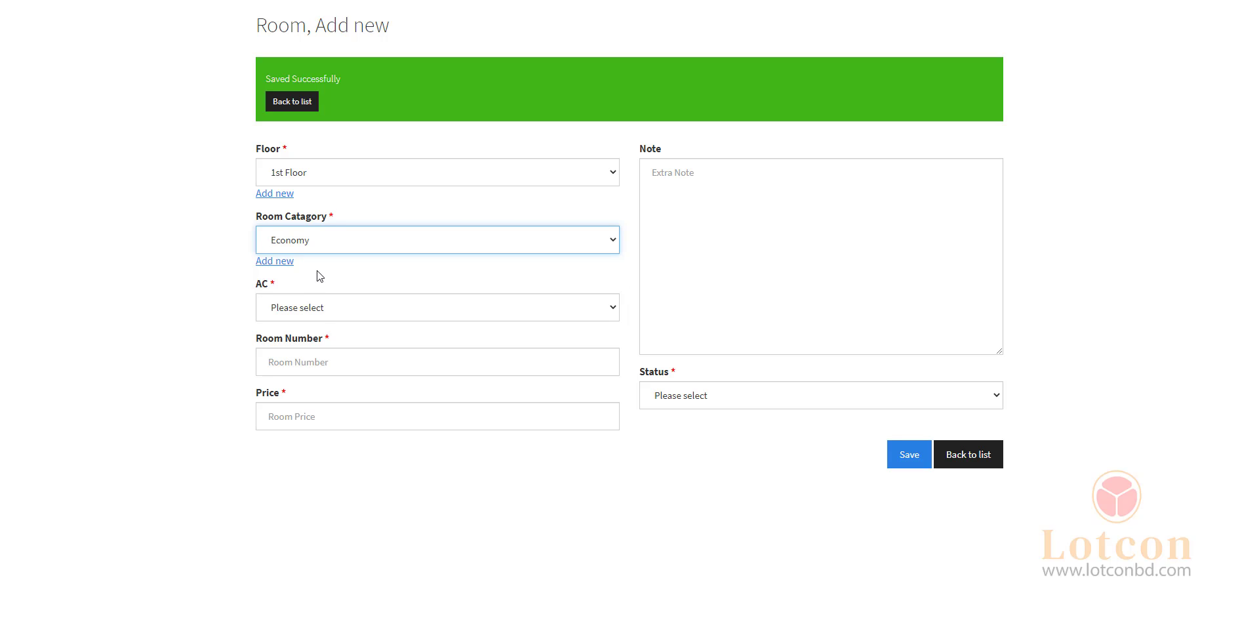
pyautogui.click(314, 318)
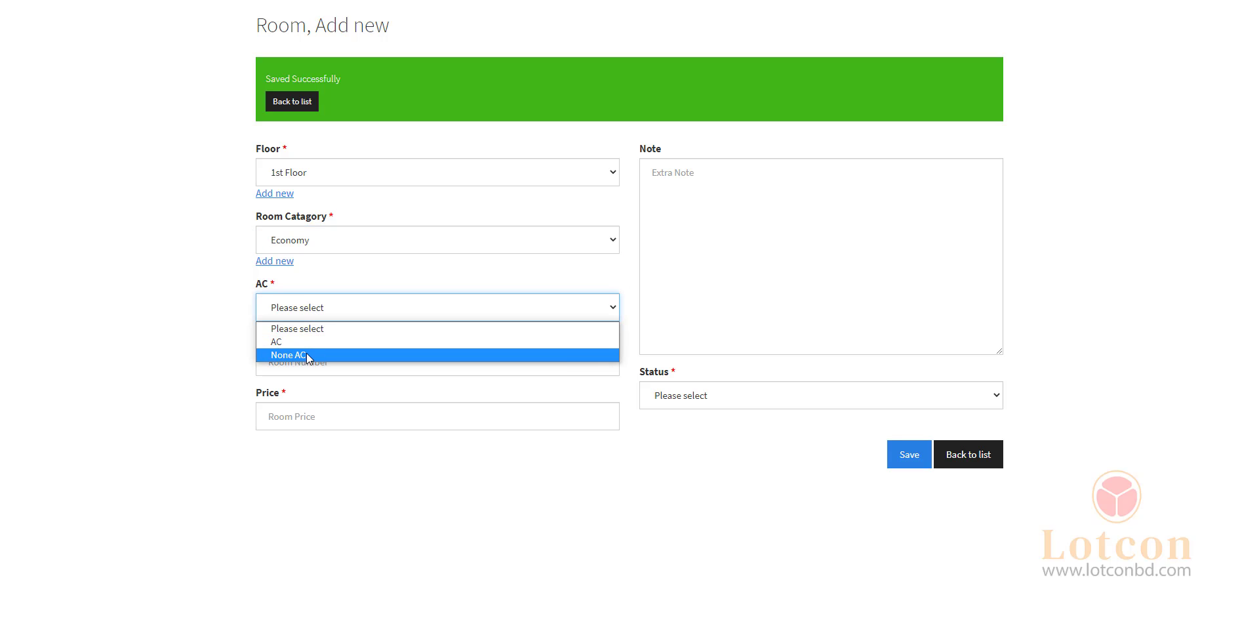
pyautogui.click(306, 355)
# Enter F-101 as the second room's number and 1200 as its price.
pyautogui.click(352, 362)
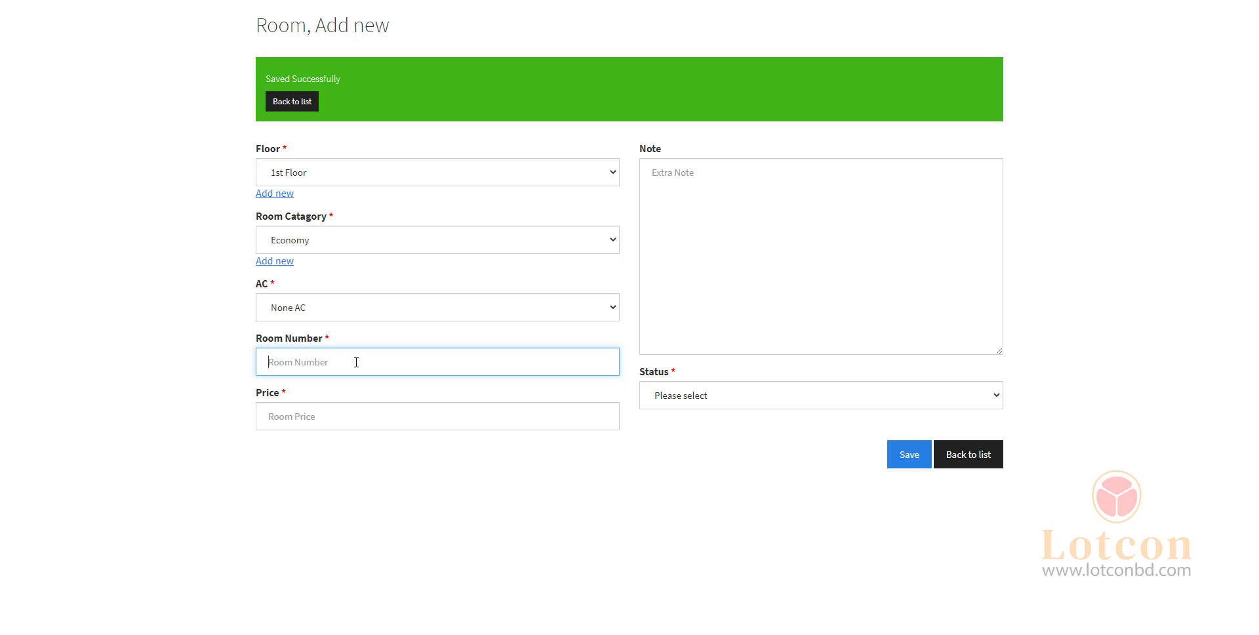
pyautogui.write('F-101')
pyautogui.click(333, 421)
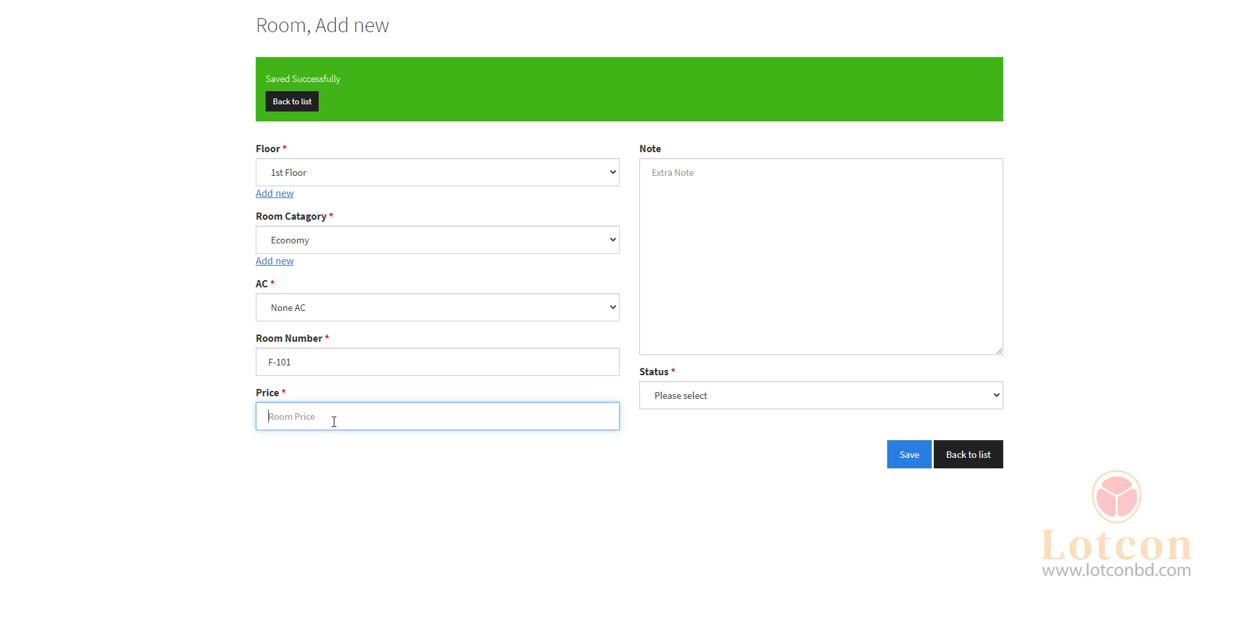
pyautogui.write('1200')
# Set the second room's status to Available and save the room.
pyautogui.click(748, 399)
pyautogui.click(700, 429)
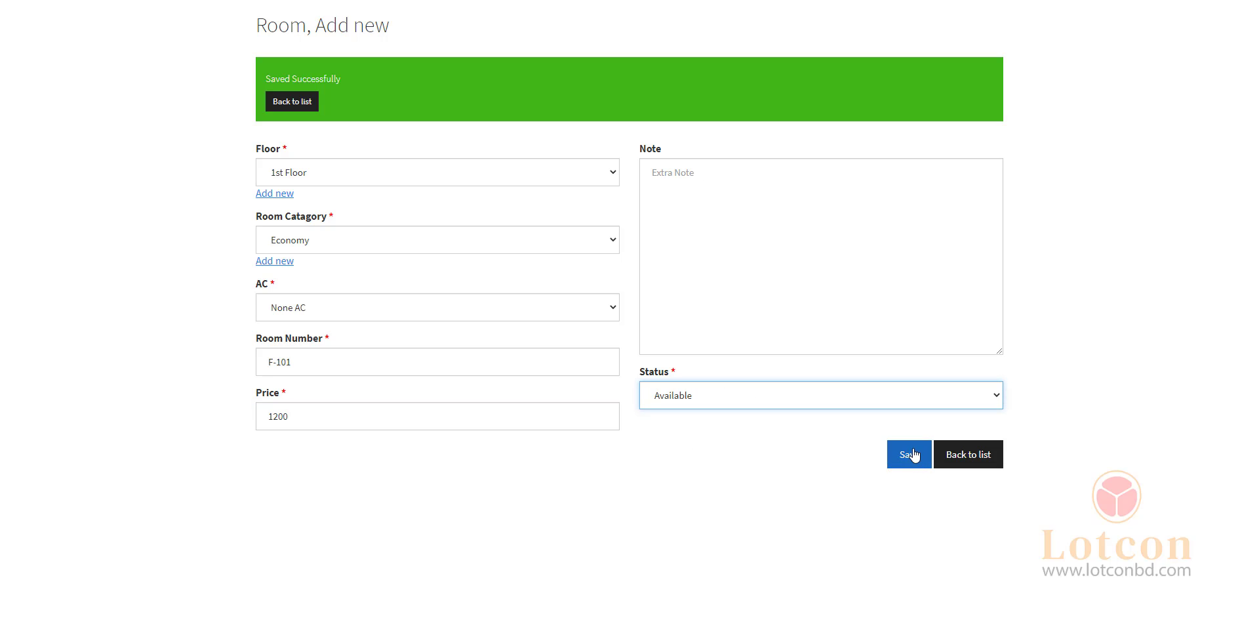
pyautogui.click(911, 453)
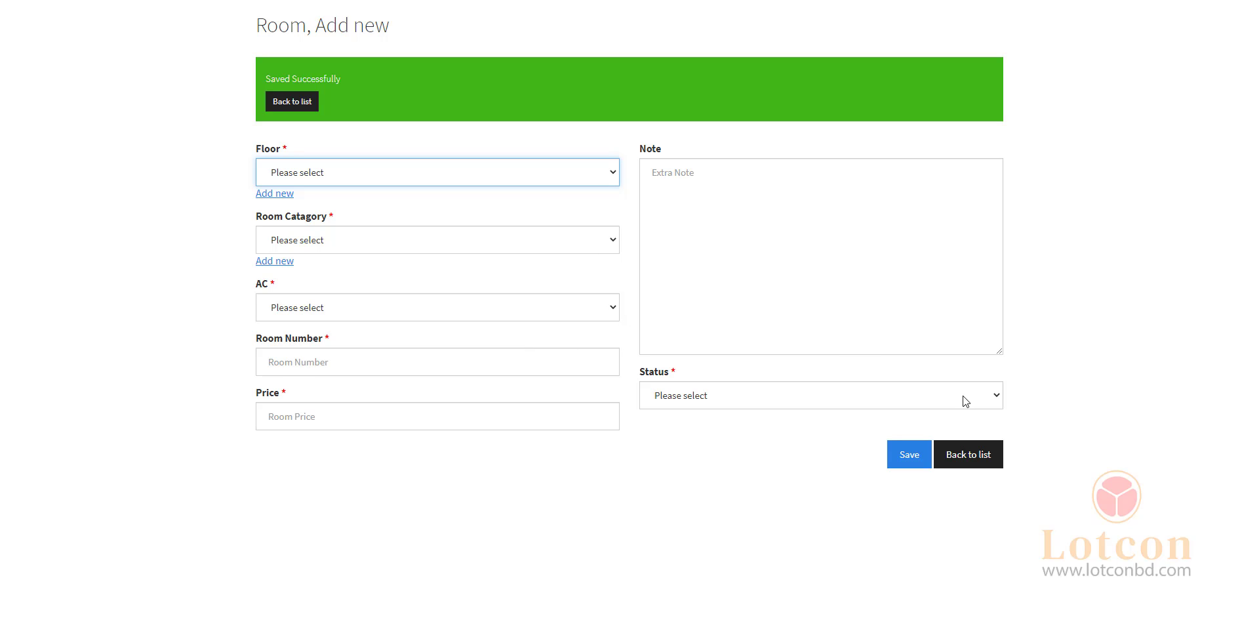
# Return to the room list and examine the first room's user and date-added entries and the print options.
pyautogui.click(976, 464)
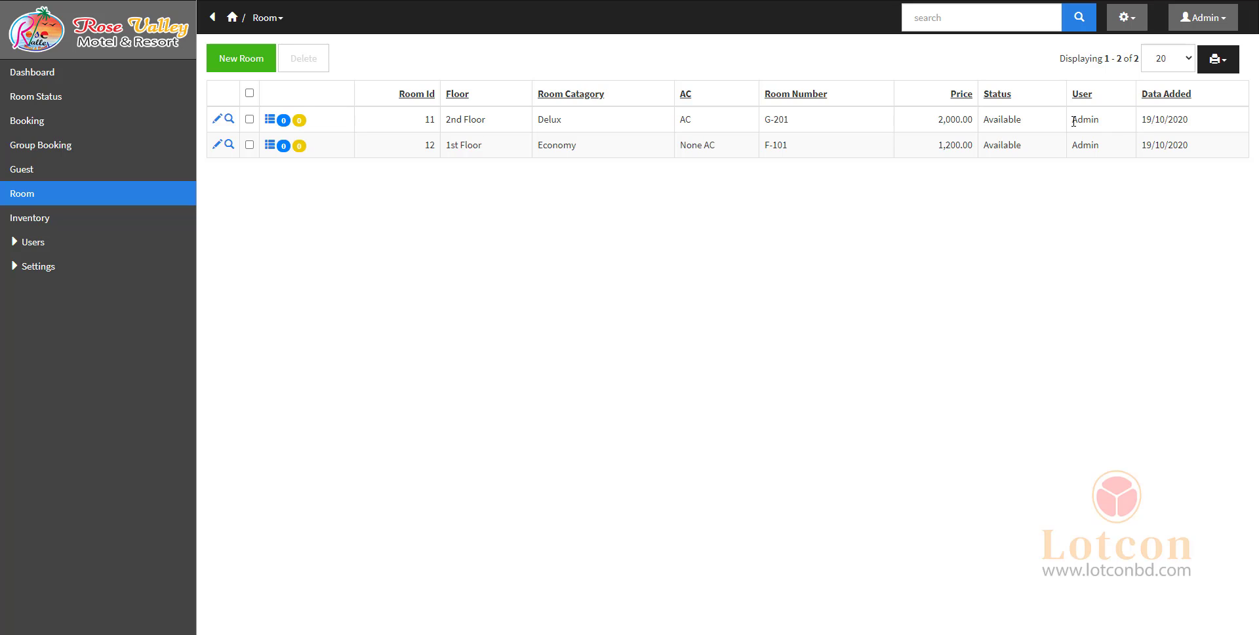
pyautogui.moveTo(1073, 121); pyautogui.dragTo(1112, 123)
pyautogui.click(1107, 151)
pyautogui.doubleClick(1073, 119)
pyautogui.click(1124, 129)
pyautogui.moveTo(1144, 122); pyautogui.dragTo(1227, 124)
pyautogui.click(1121, 158)
pyautogui.click(1222, 63)
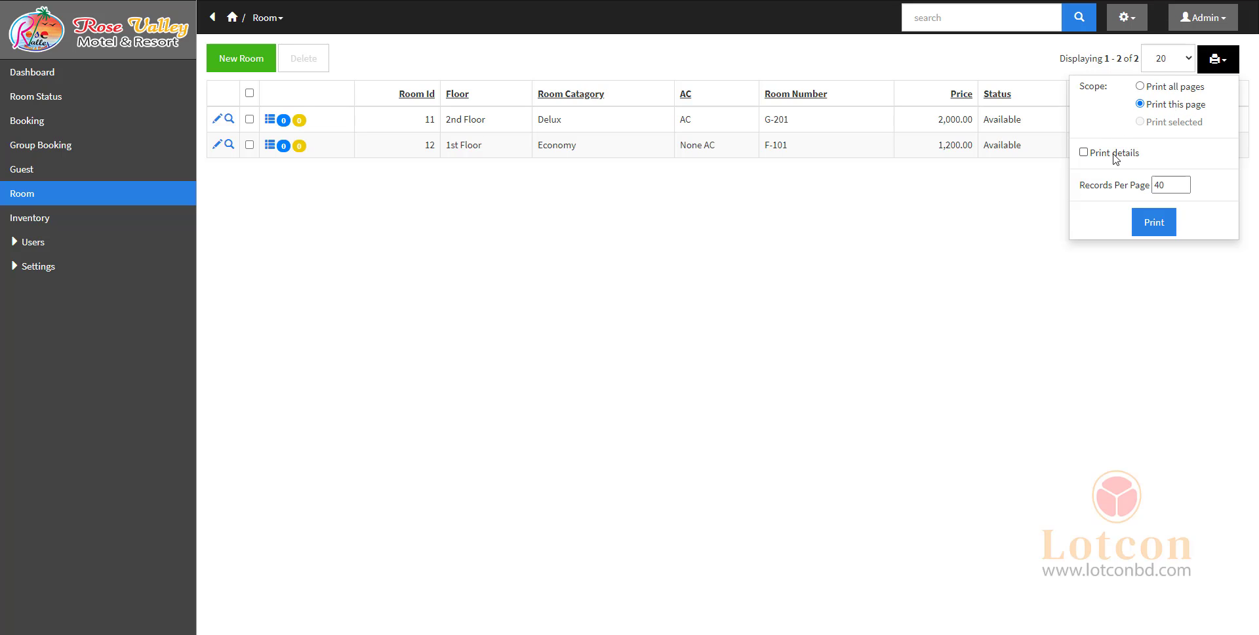
pyautogui.click(997, 218)
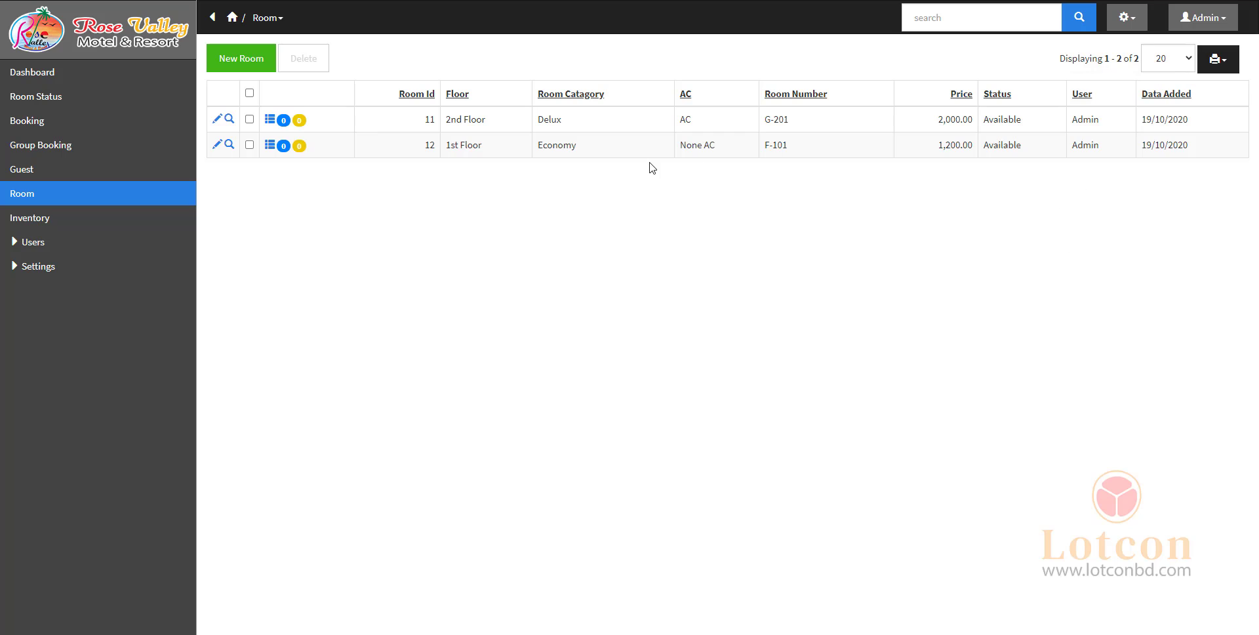
# Expand the booking details of room G-201 and view its reserved, arrived, checkout and canceled bookings.
pyautogui.click(268, 121)
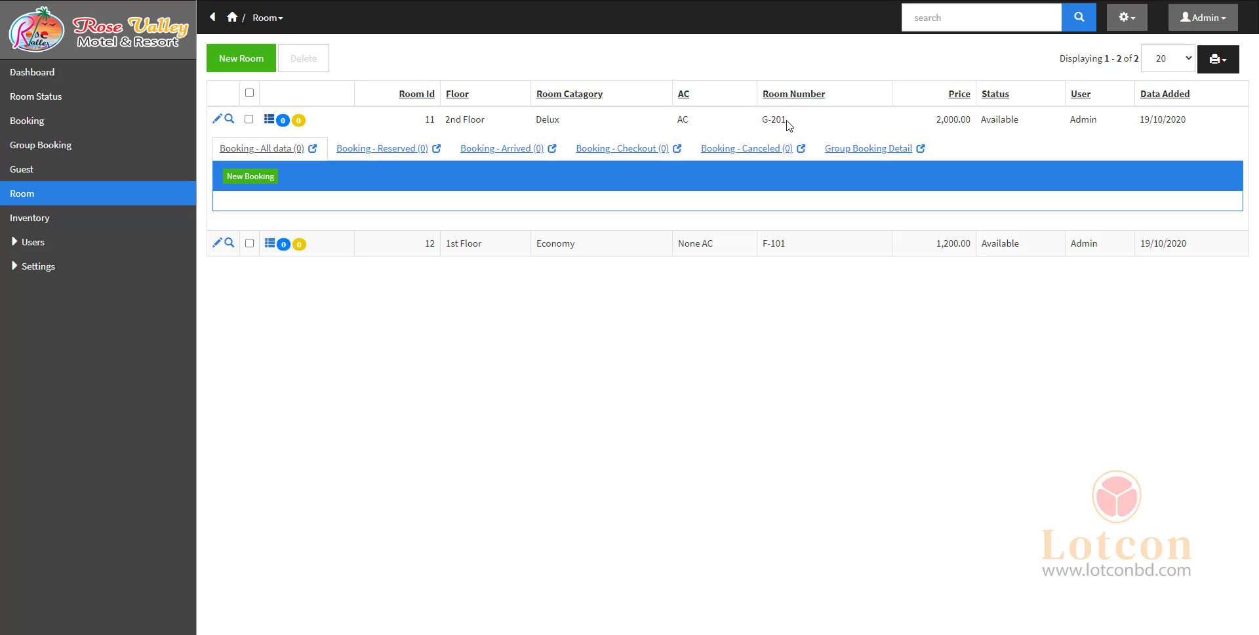
pyautogui.moveTo(761, 119); pyautogui.dragTo(788, 124)
pyautogui.click(359, 154)
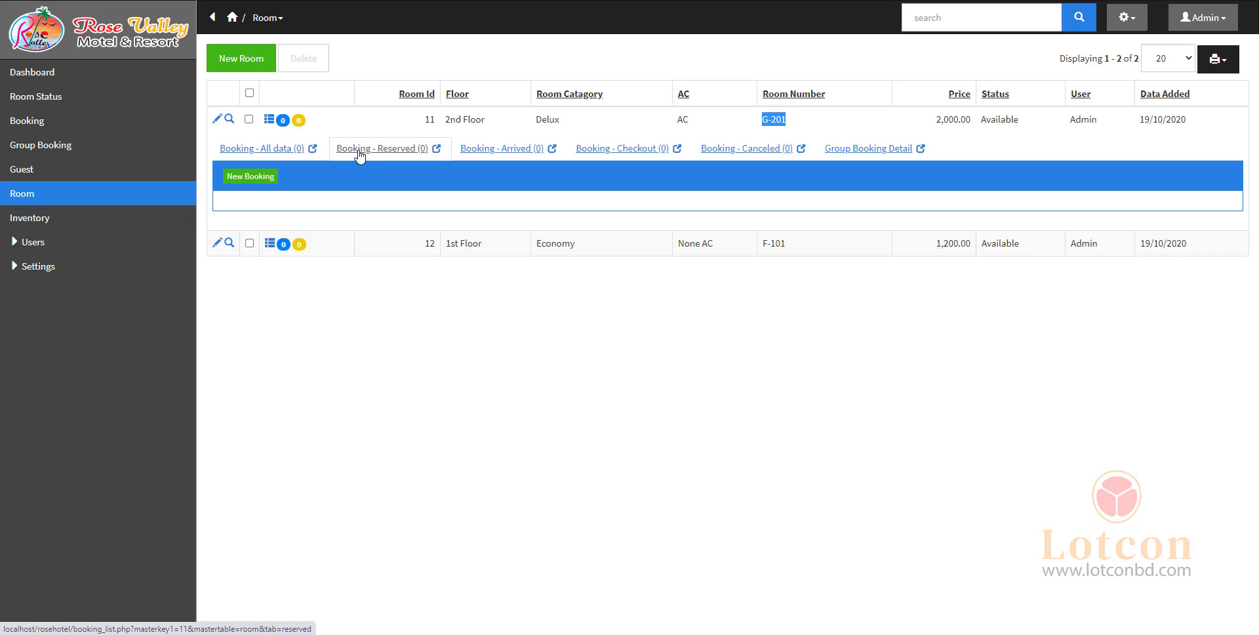
pyautogui.click(483, 152)
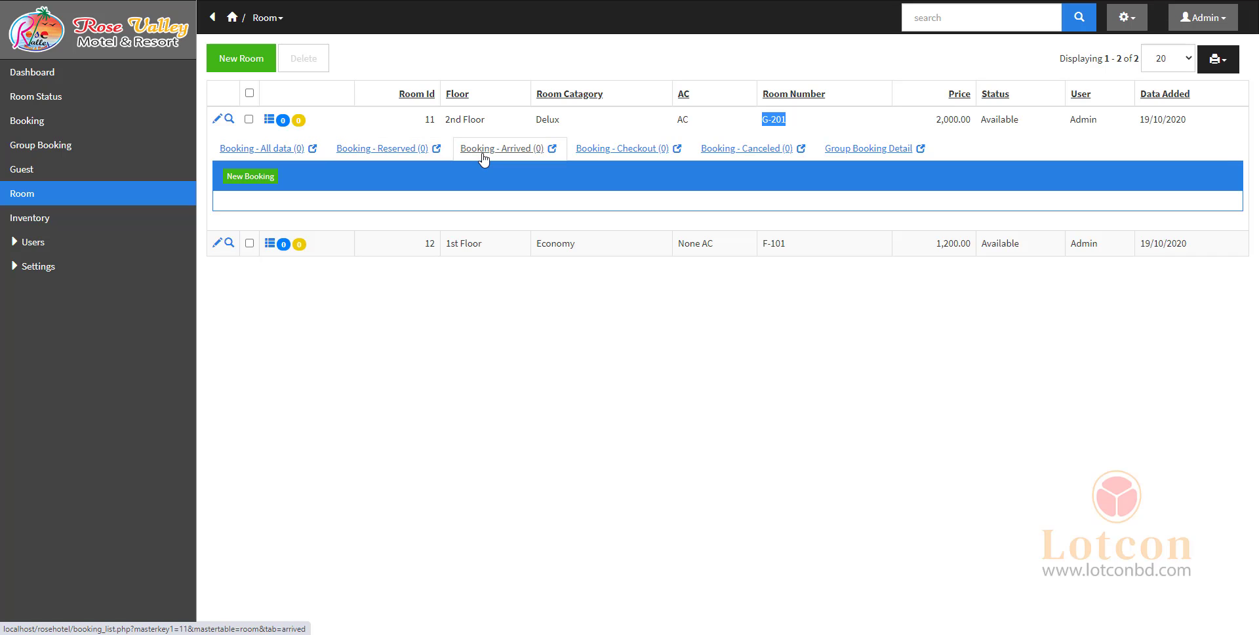
pyautogui.click(597, 156)
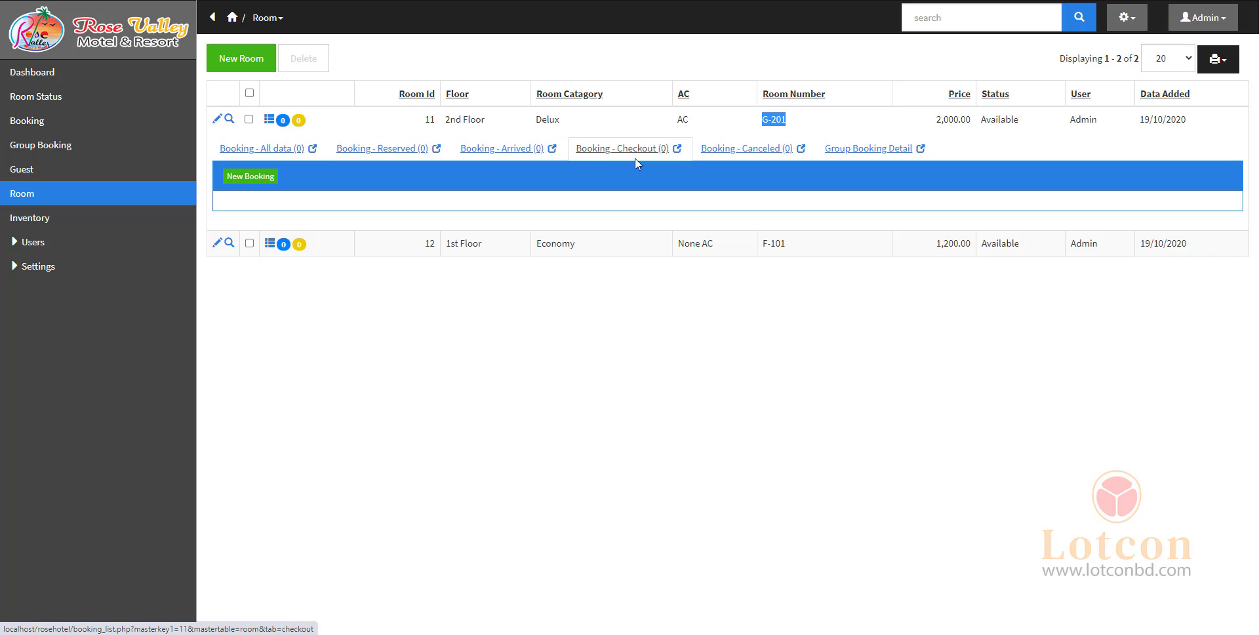
pyautogui.click(758, 157)
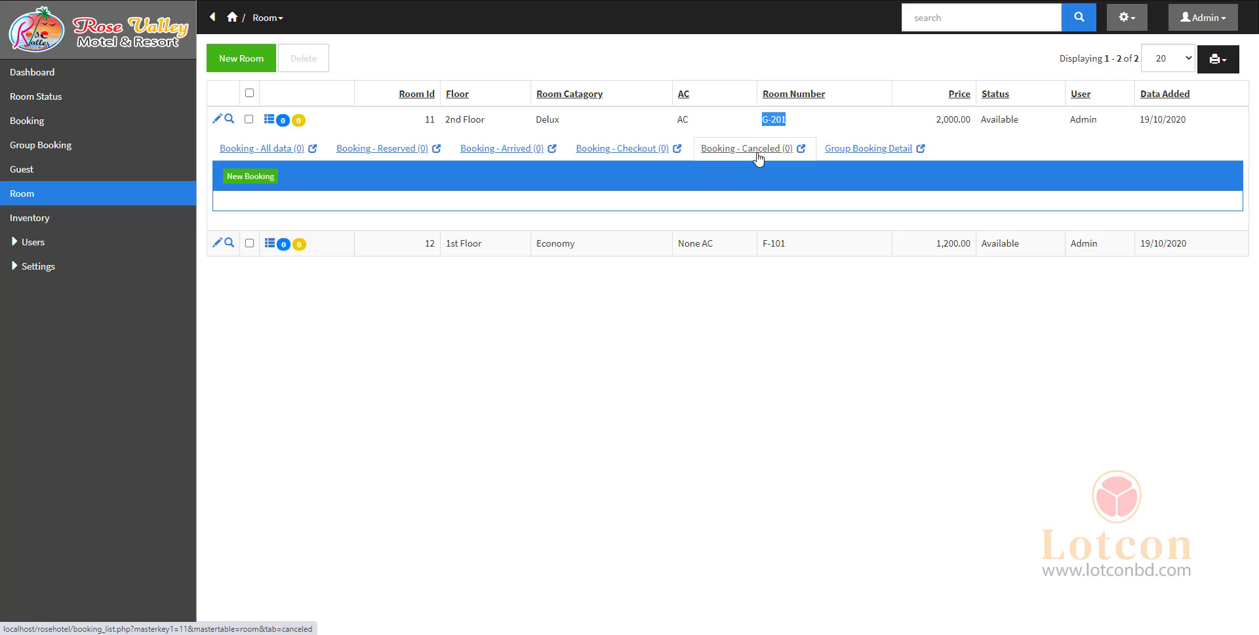
# View the group booking details of room G-201 and collapse its booking details.
pyautogui.click(838, 157)
pyautogui.click(291, 150)
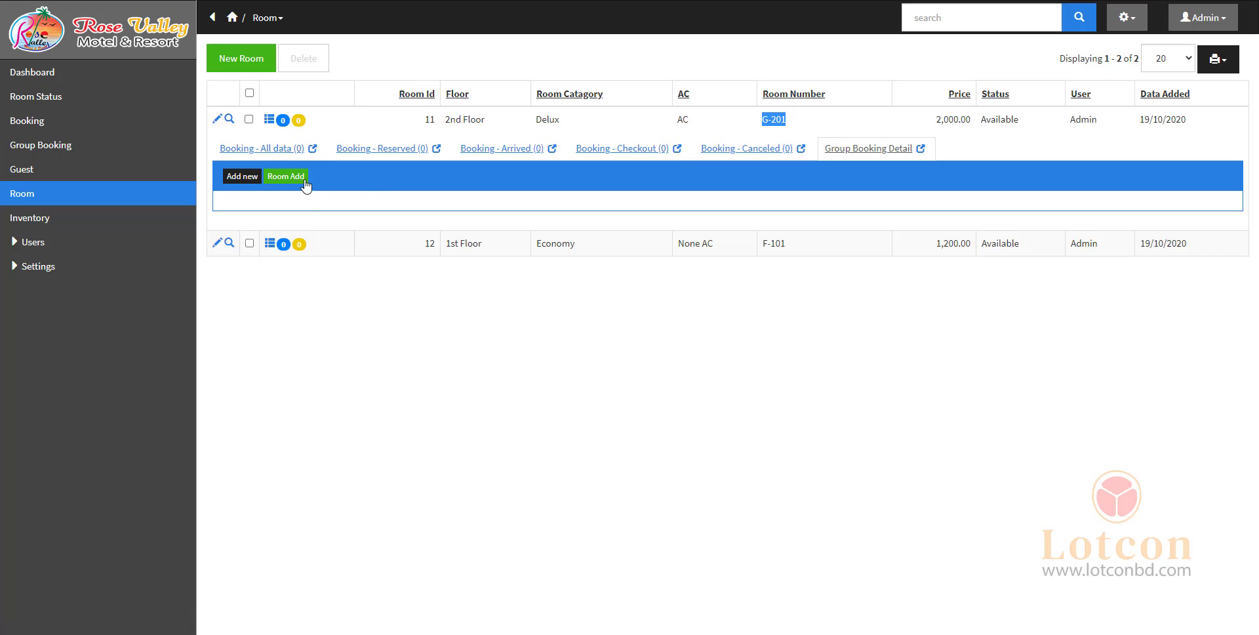
pyautogui.click(266, 121)
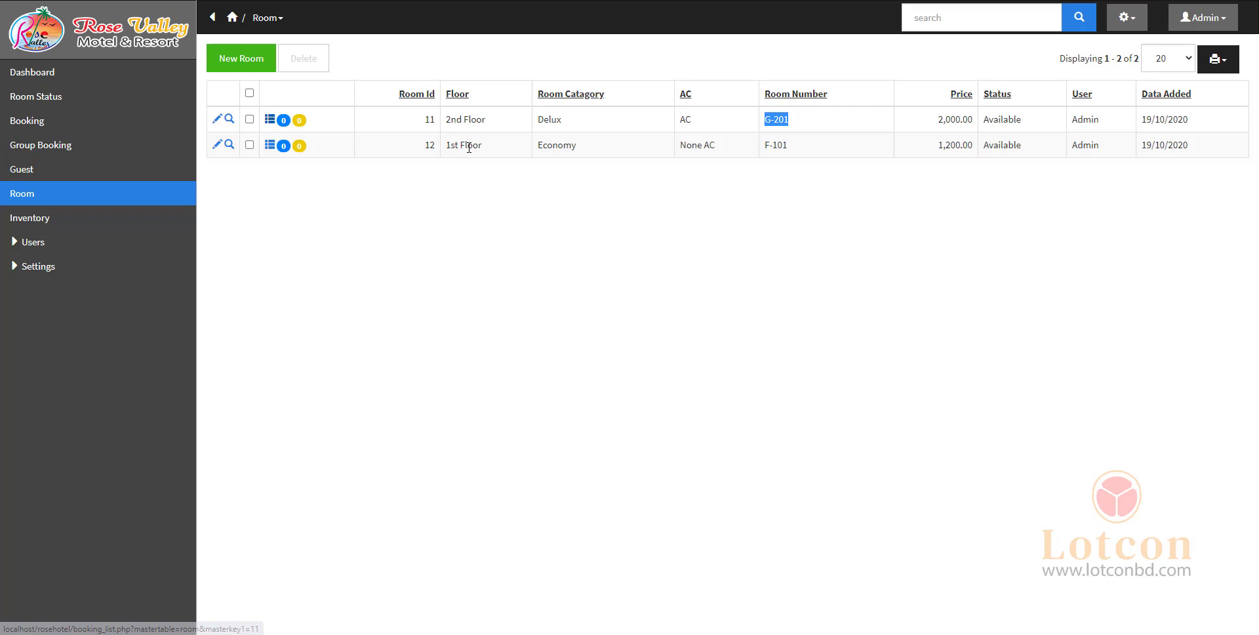
pyautogui.click(813, 207)
# Examine the room list's print options with details included, trying the Booking and Group Booking Detail choices, and close them without printing.
pyautogui.click(1222, 60)
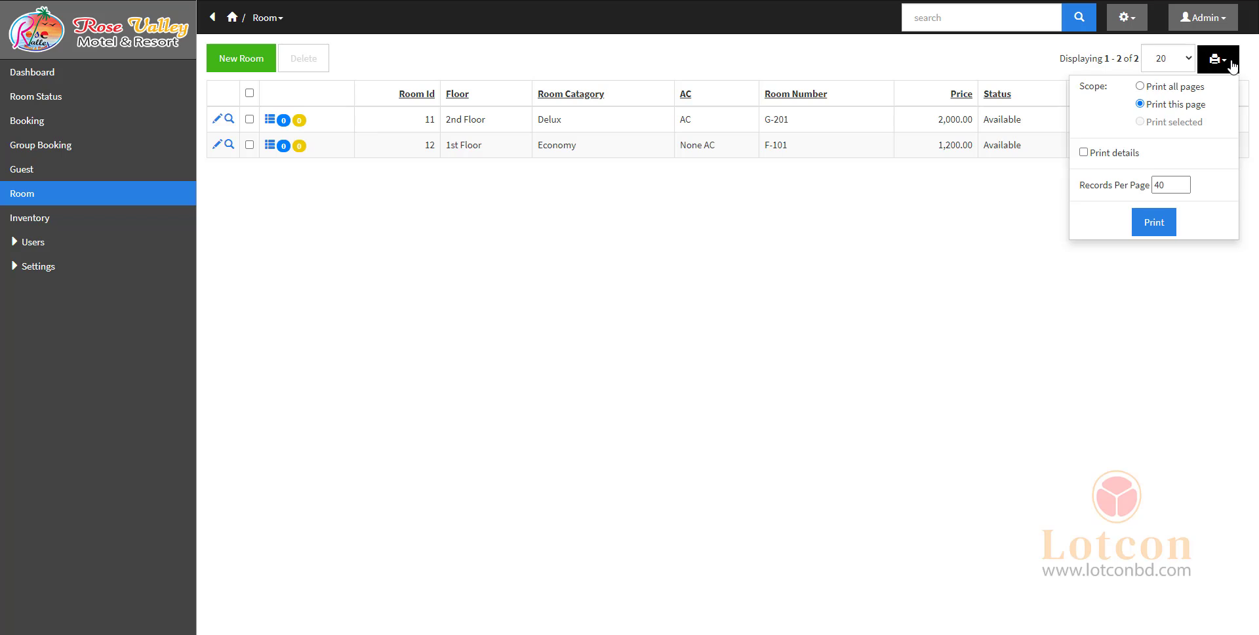
pyautogui.click(1123, 158)
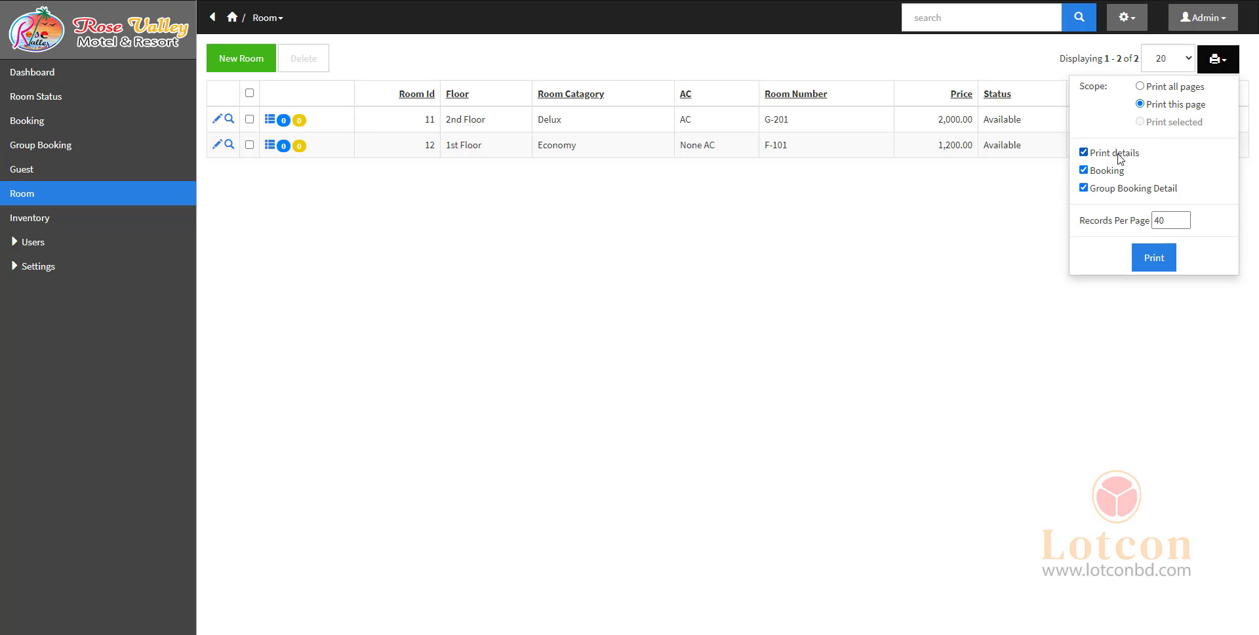
pyautogui.click(1083, 188)
pyautogui.click(1083, 189)
pyautogui.click(1083, 171)
pyautogui.click(947, 245)
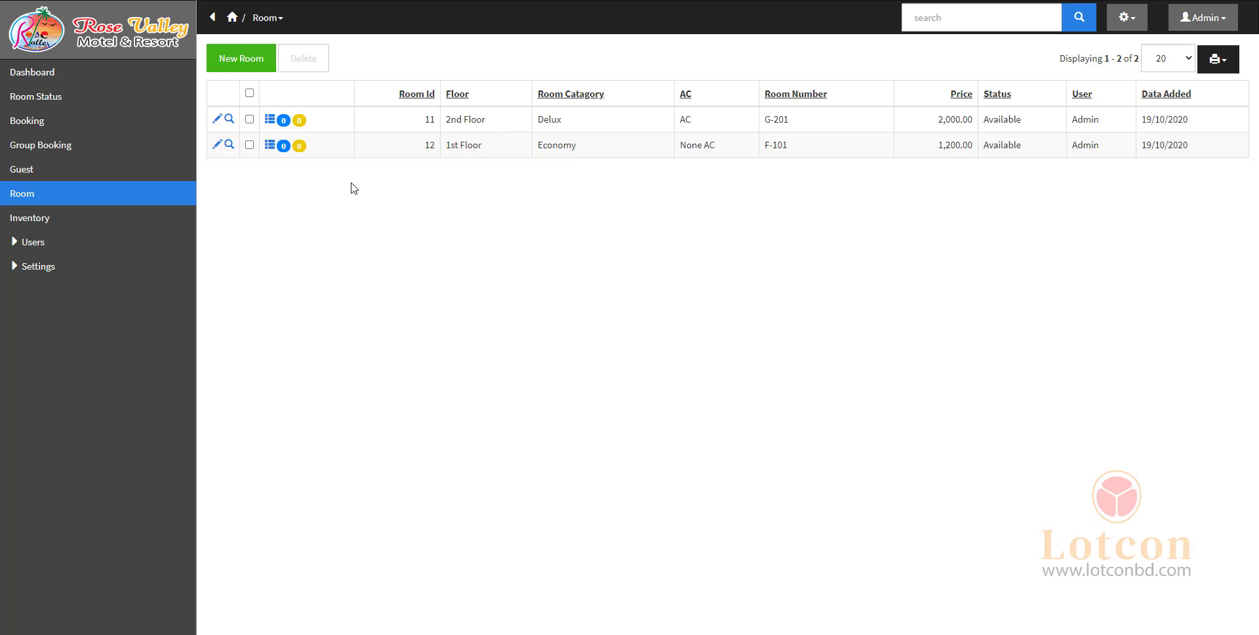
# Search the room list for Delux, check the matching category, and clear the search.
pyautogui.click(946, 18)
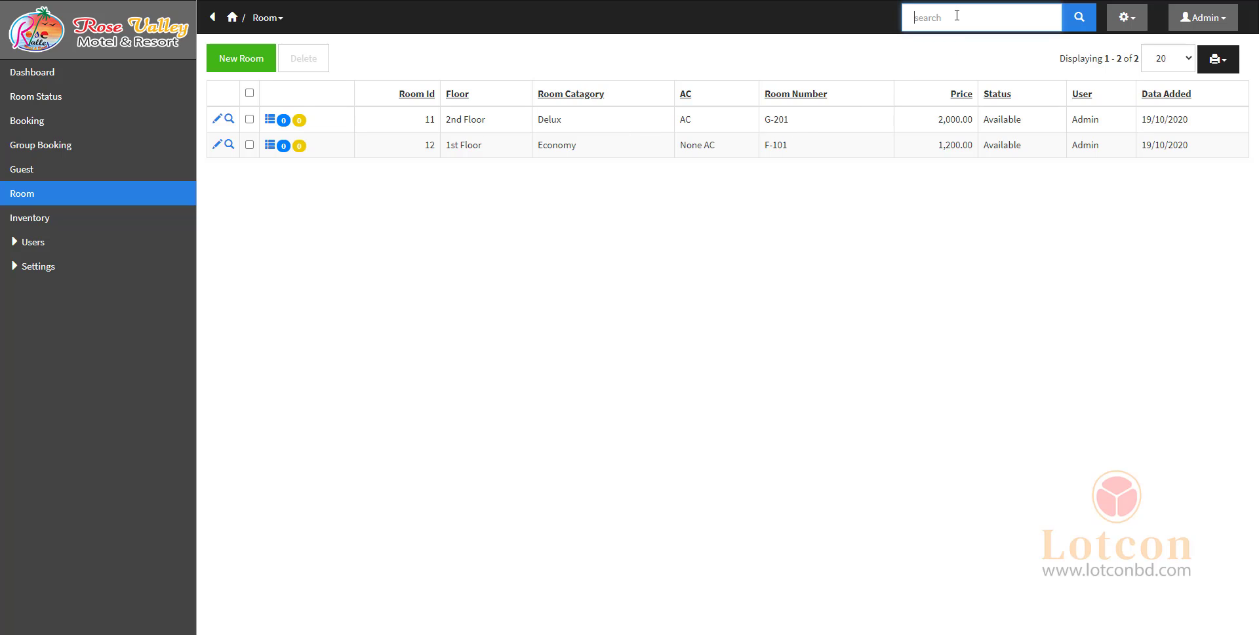
pyautogui.write('Delux')
pyautogui.click(1078, 23)
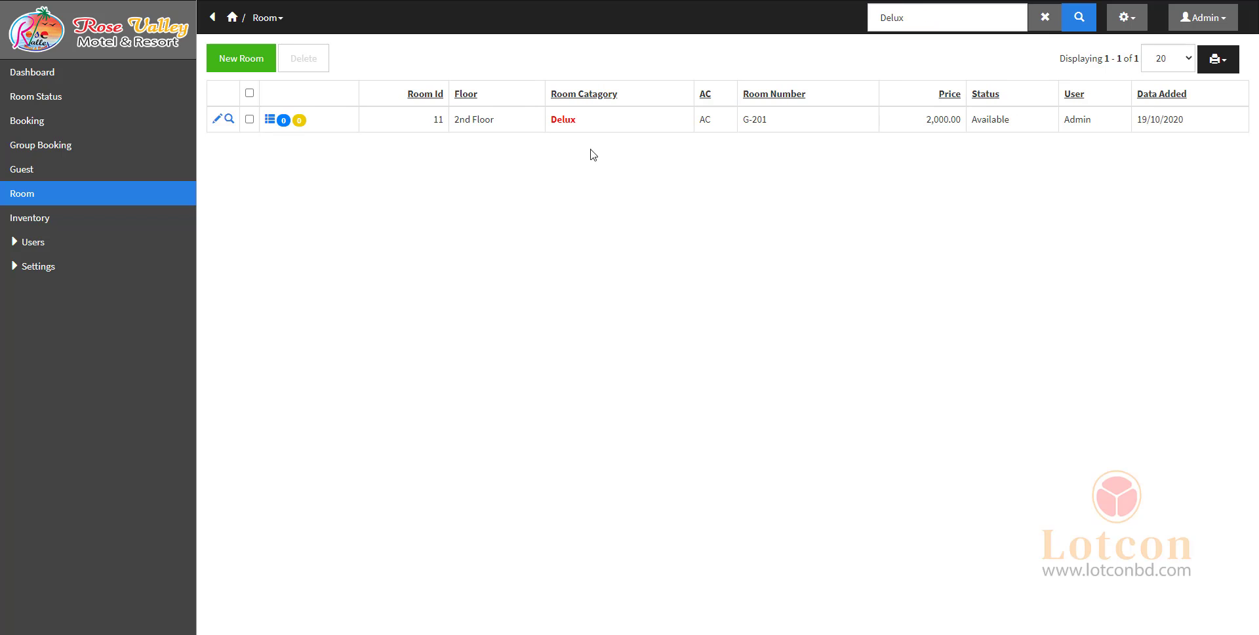
pyautogui.doubleClick(559, 121)
pyautogui.click(1045, 21)
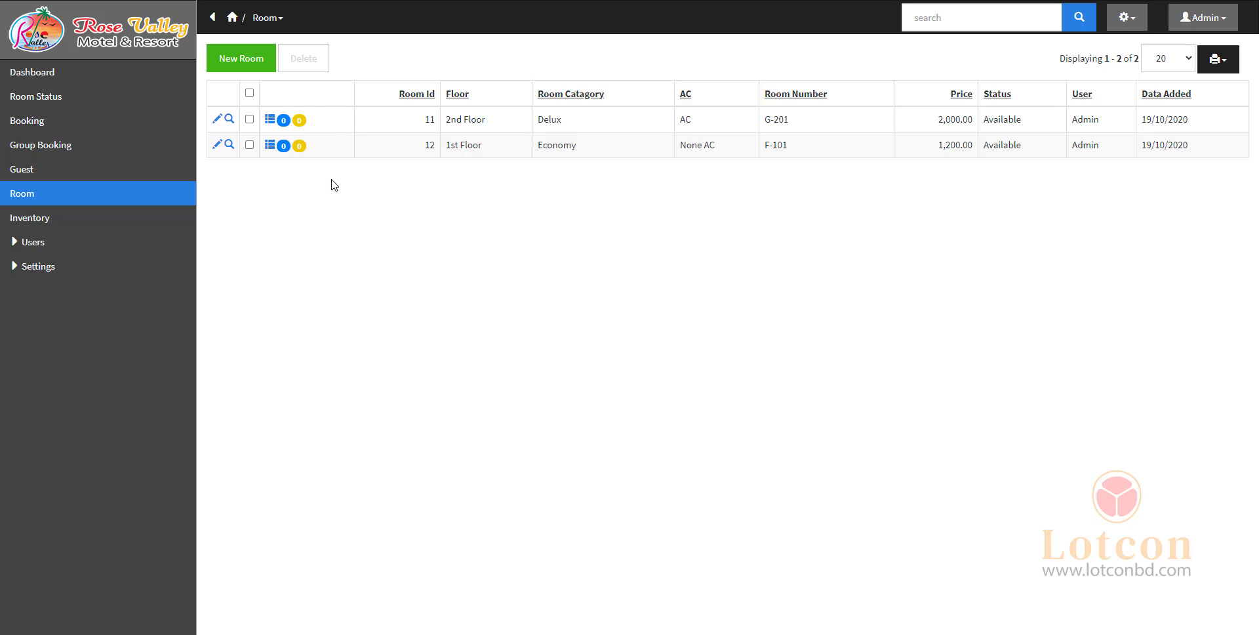
# View the full record of room G-201 and return to the room list.
pyautogui.click(229, 121)
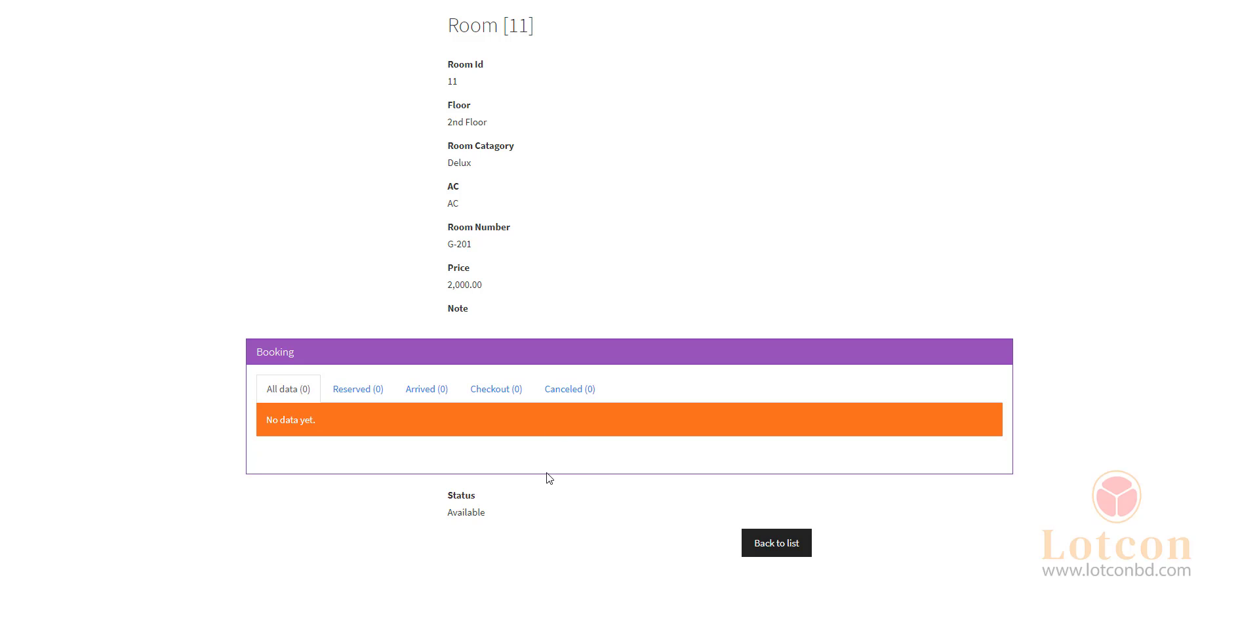
pyautogui.click(777, 546)
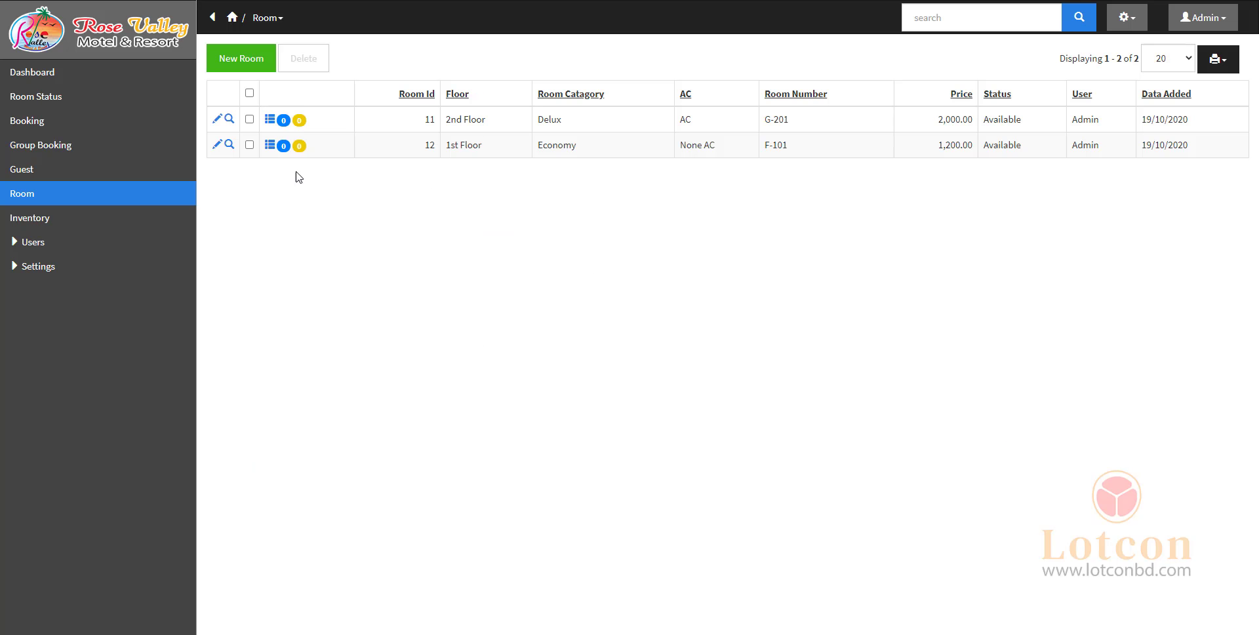
# Open room G-201 for editing, review its floor, category, number, note and status fields, and return to the list without saving.
pyautogui.click(218, 122)
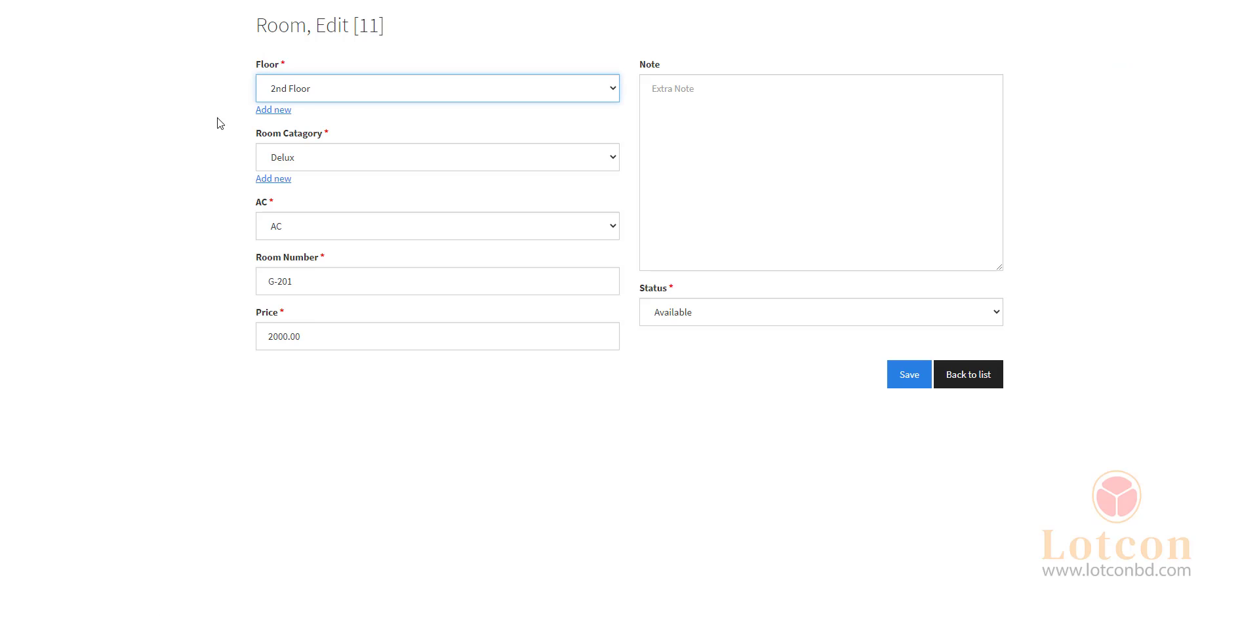
pyautogui.click(345, 90)
pyautogui.click(345, 90)
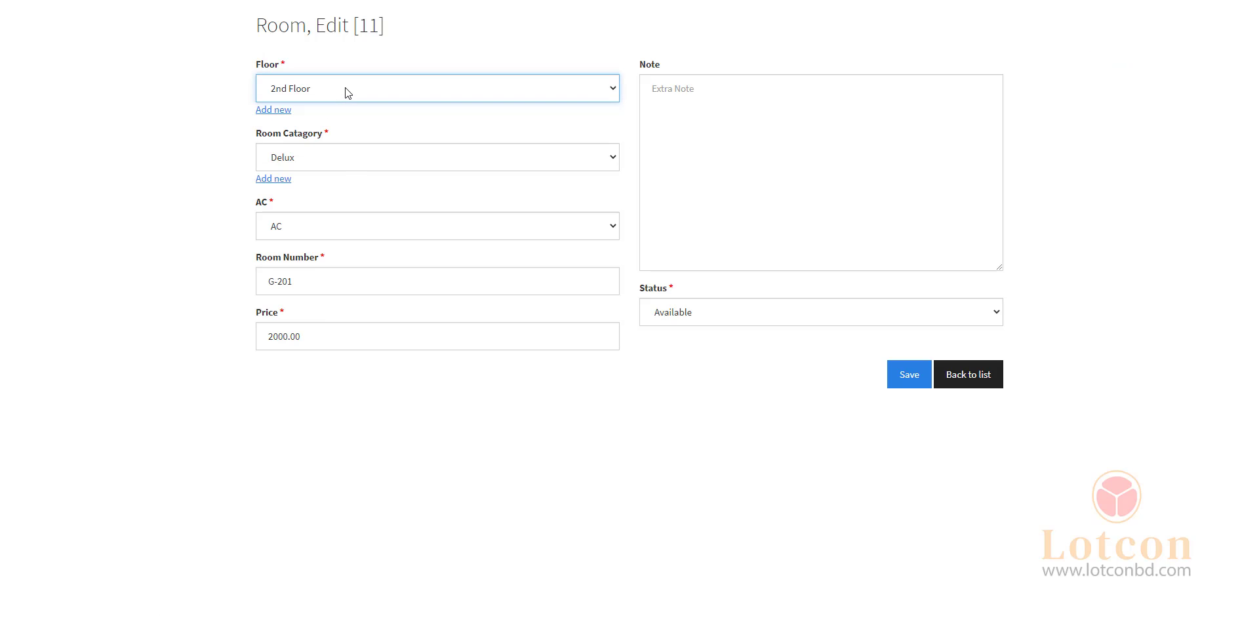
pyautogui.click(344, 167)
pyautogui.click(345, 167)
pyautogui.click(346, 281)
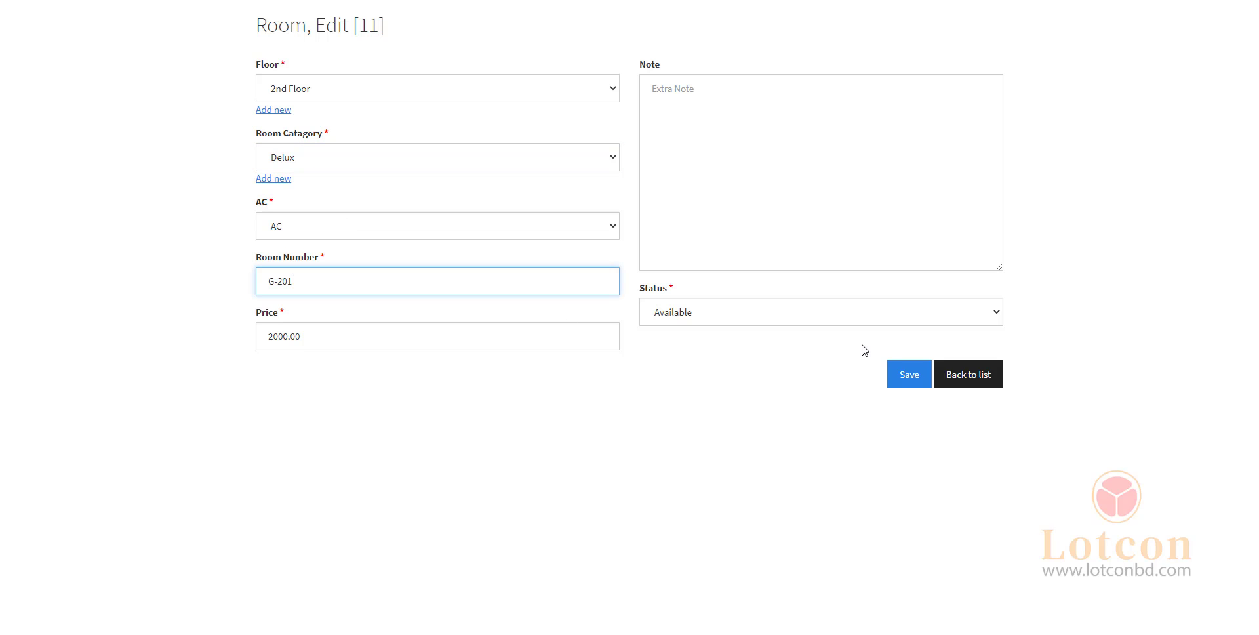
pyautogui.click(712, 177)
pyautogui.click(748, 317)
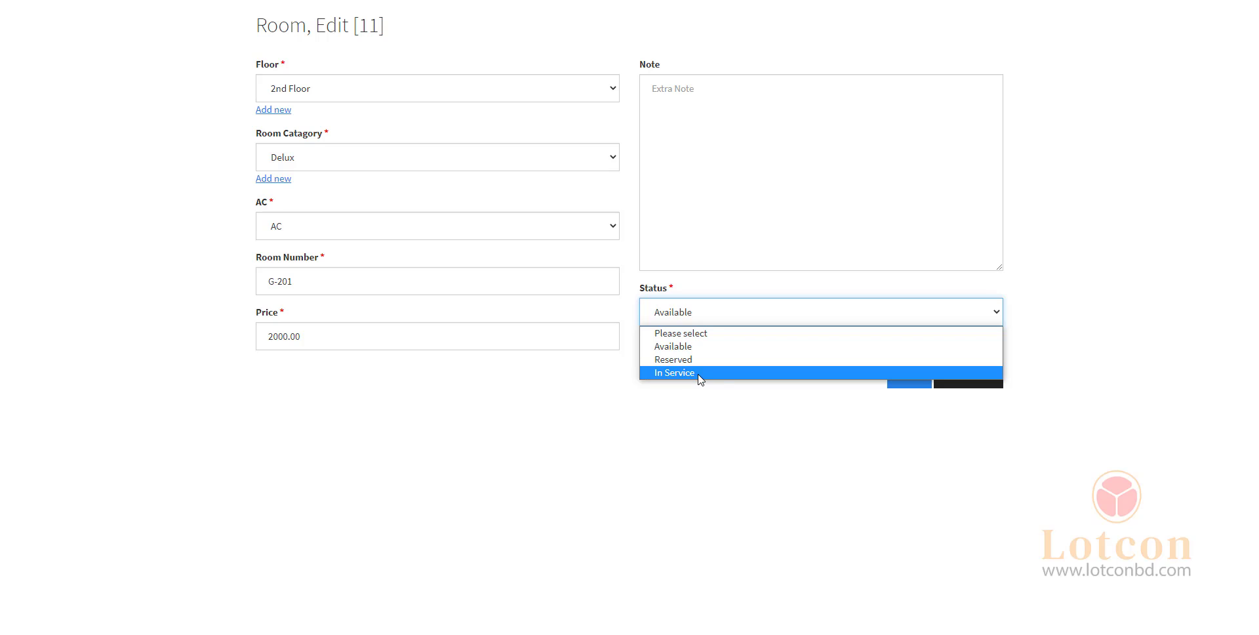
pyautogui.click(801, 396)
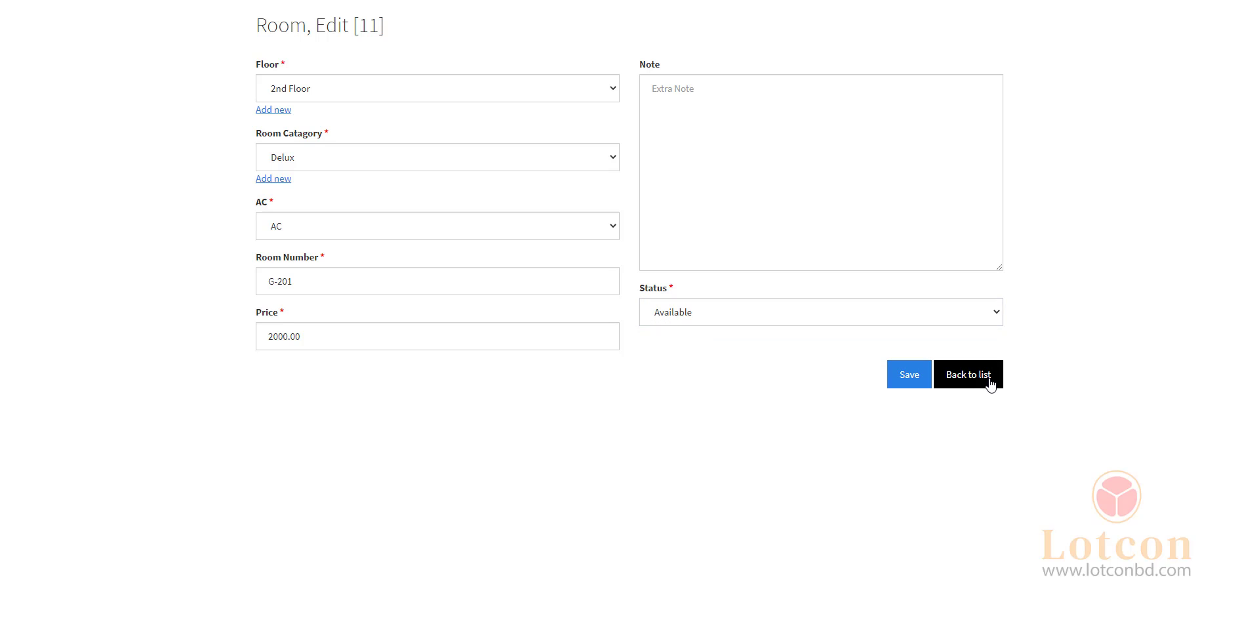
pyautogui.click(968, 375)
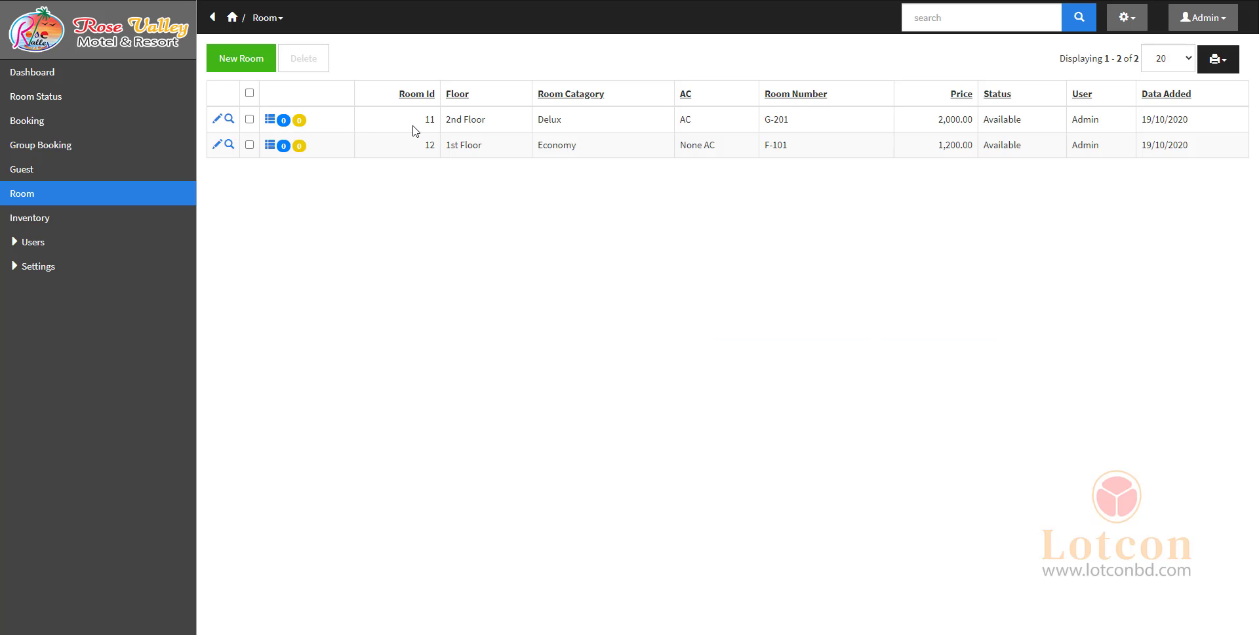